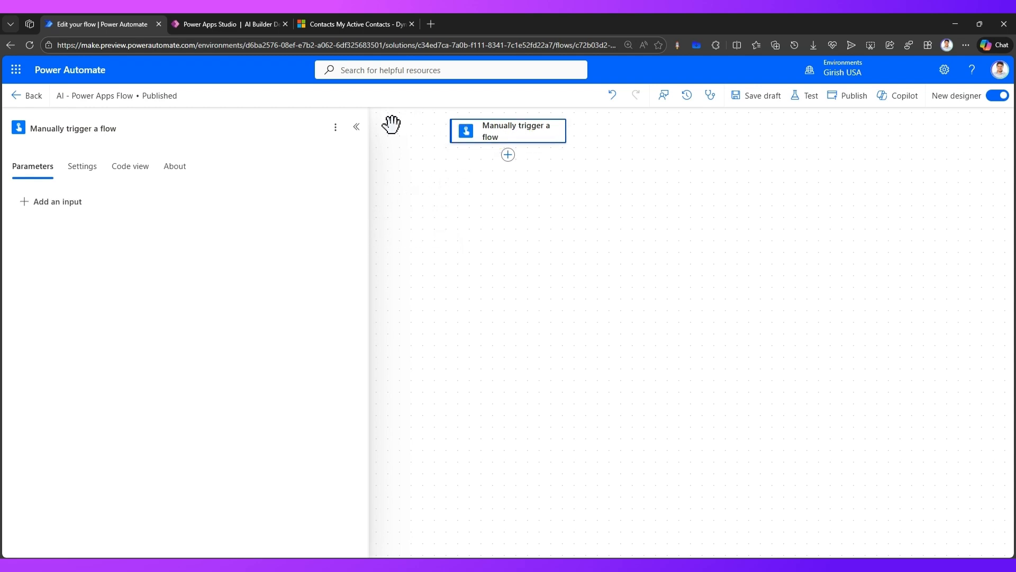
- Add a File input named healthCardFile to the manual trigger
left_click(72, 200)
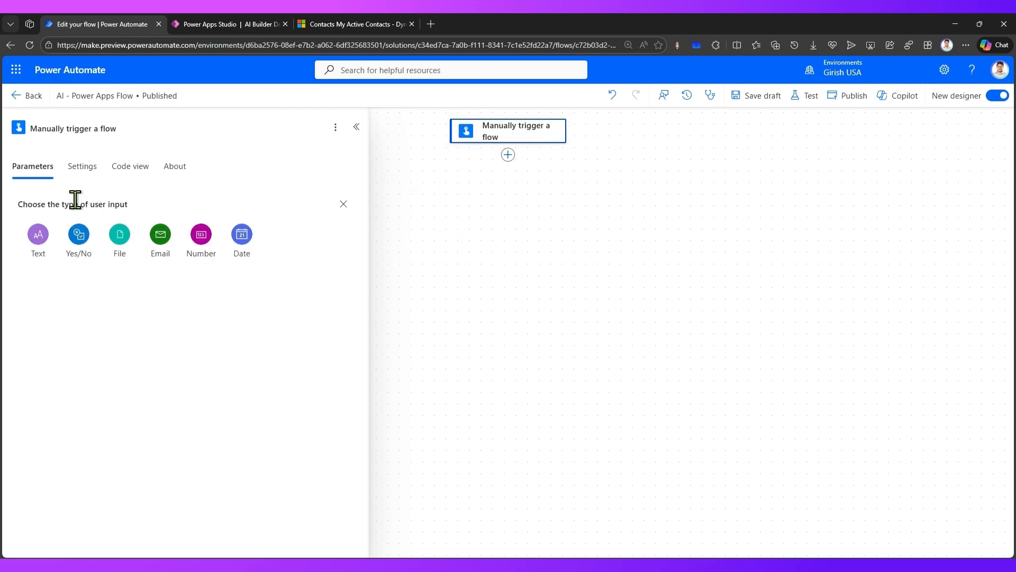
left_click(118, 236)
triple_click(69, 201)
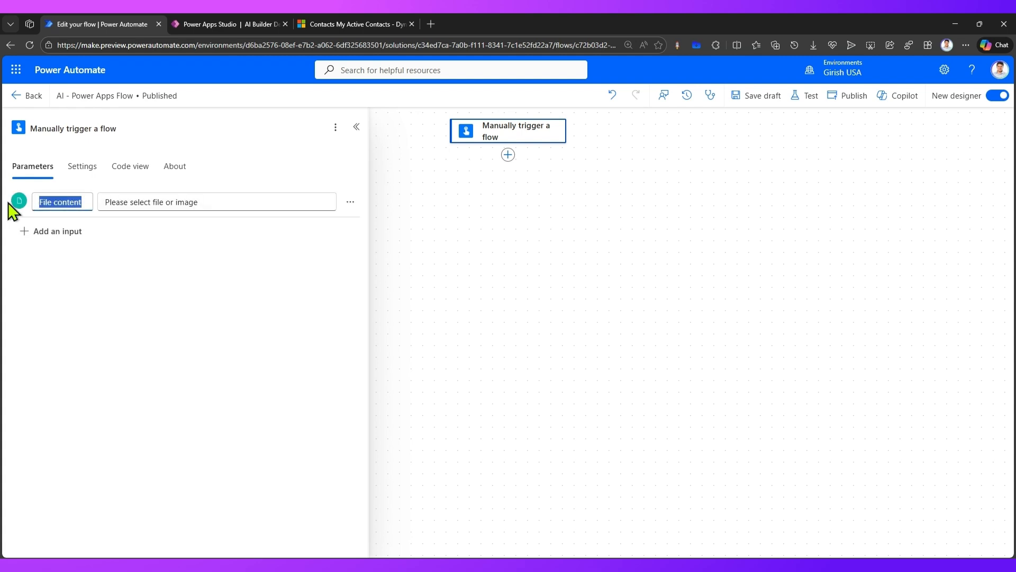
type("healthCardFi")
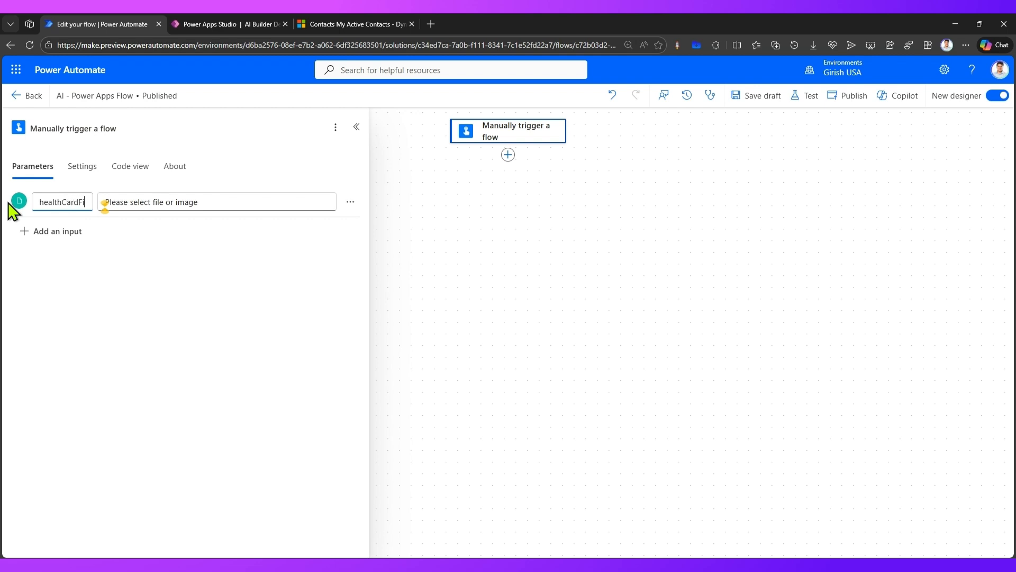
type("le")
triple_click(225, 202)
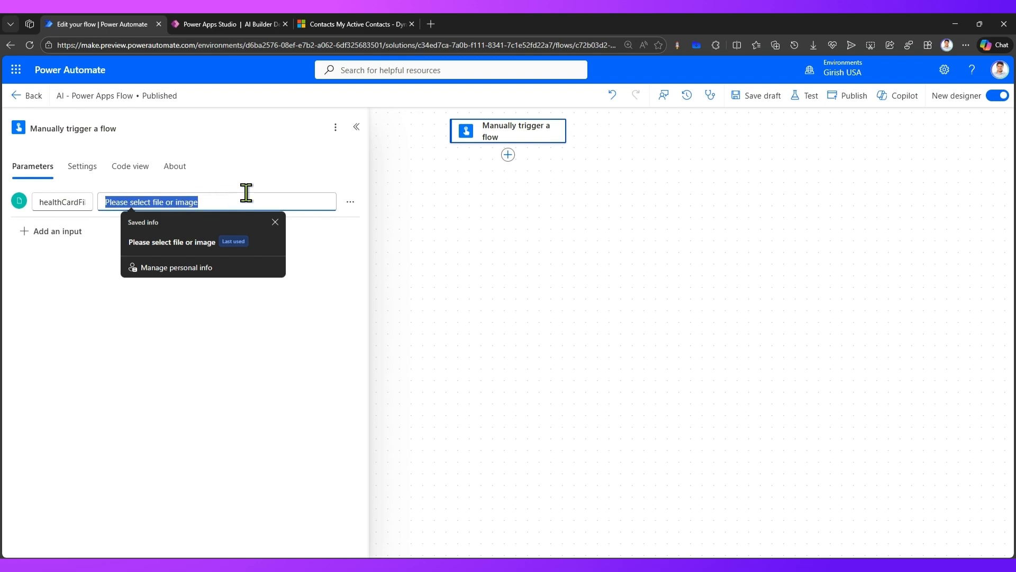
- Add the AI Builder action "Extract information from health insurance card" after the manual trigger
left_click(508, 154)
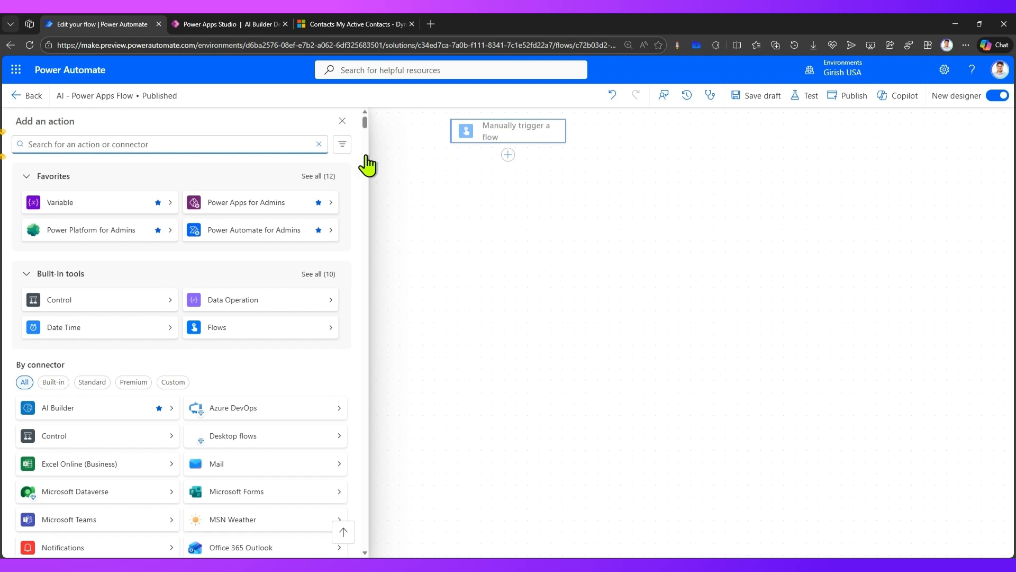
type("ai builder")
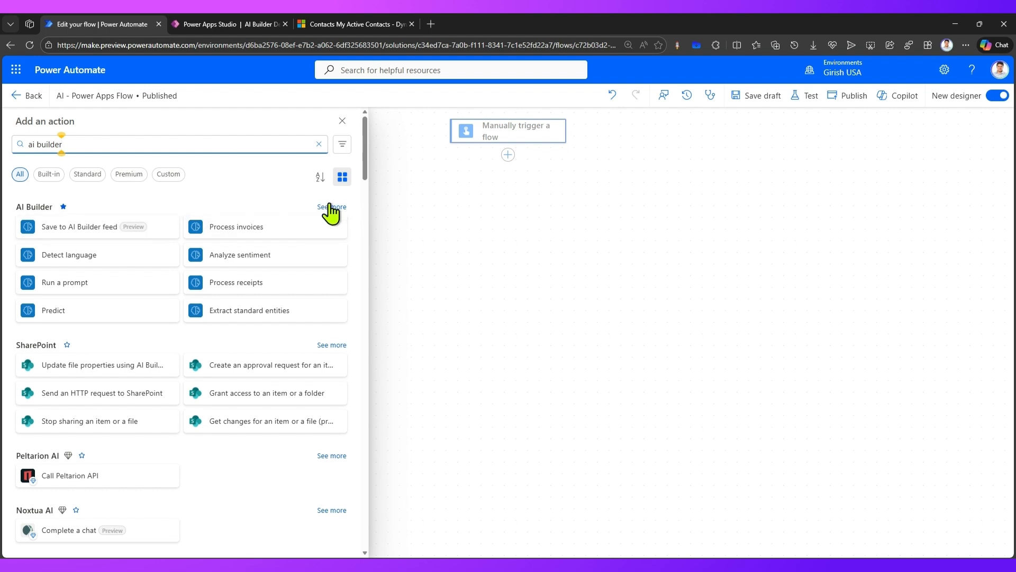
left_click(328, 207)
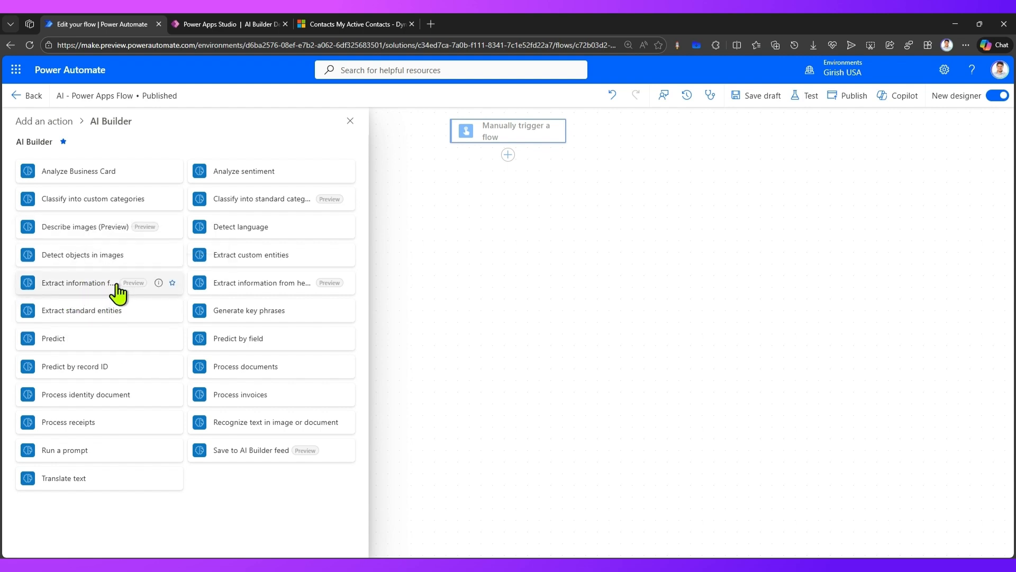
mouse_move(159, 285)
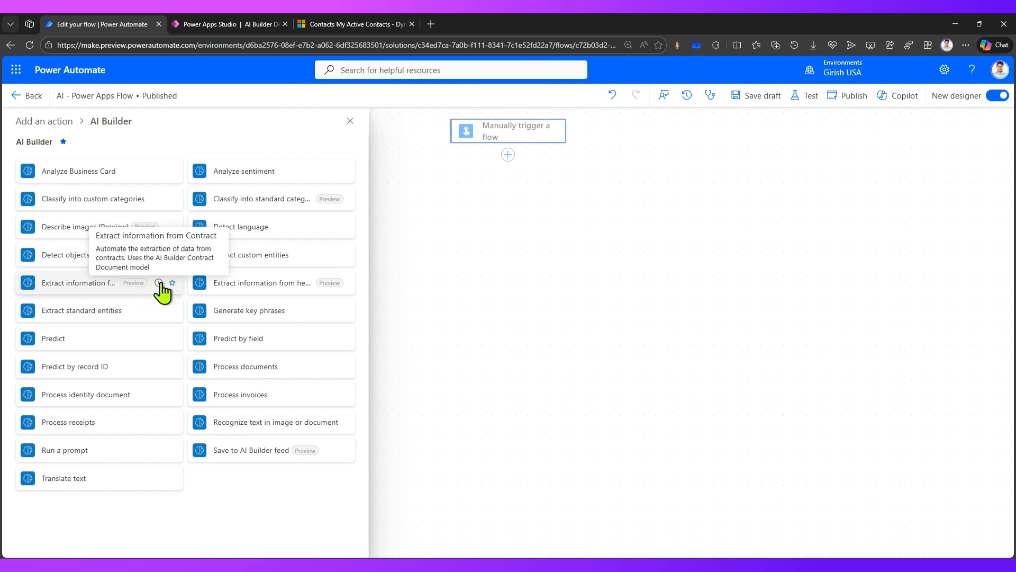
mouse_move(331, 284)
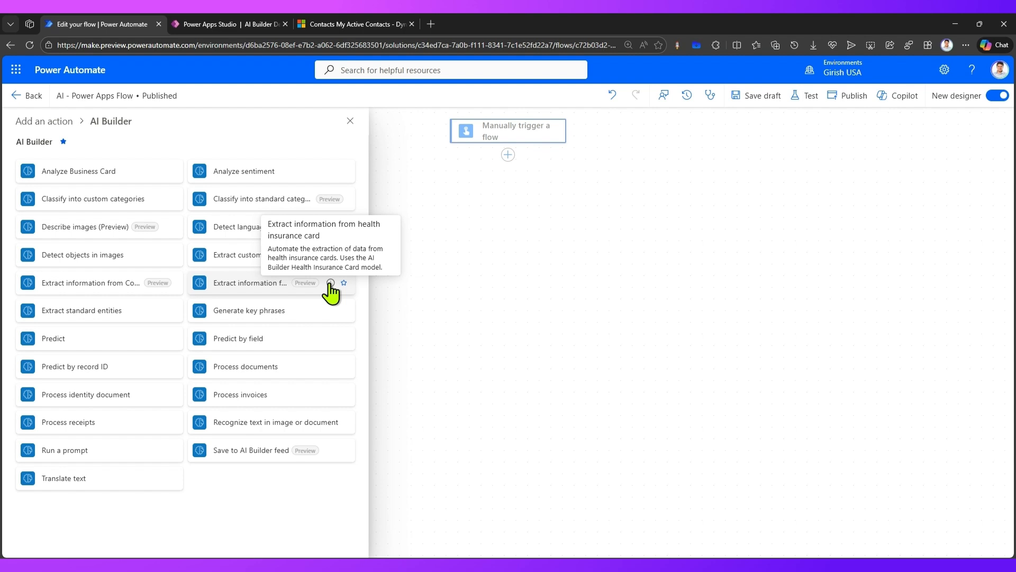
left_click(239, 292)
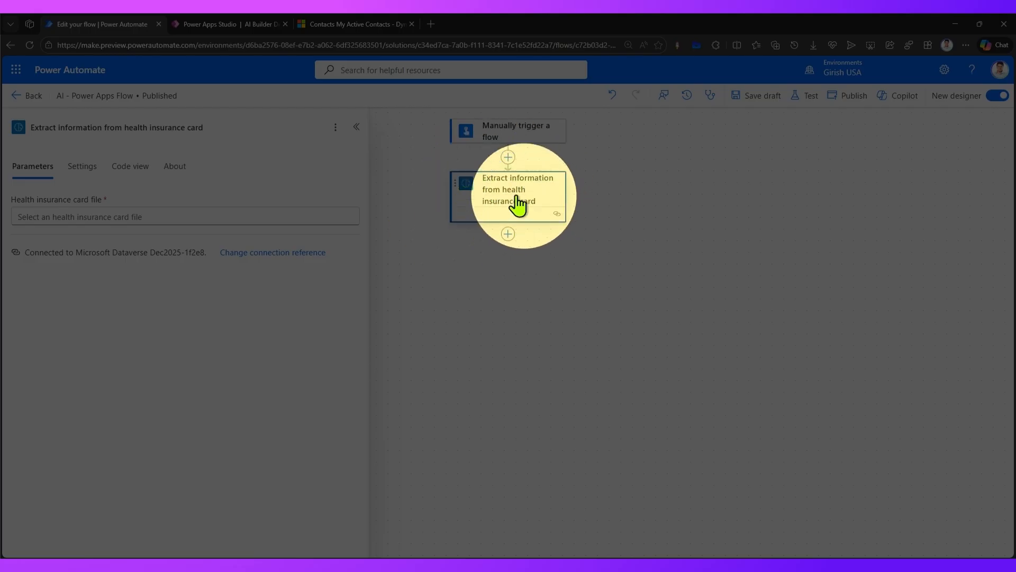
- Set the extraction action's health insurance card file to the trigger's healthCardFile contentBytes
left_click(68, 218)
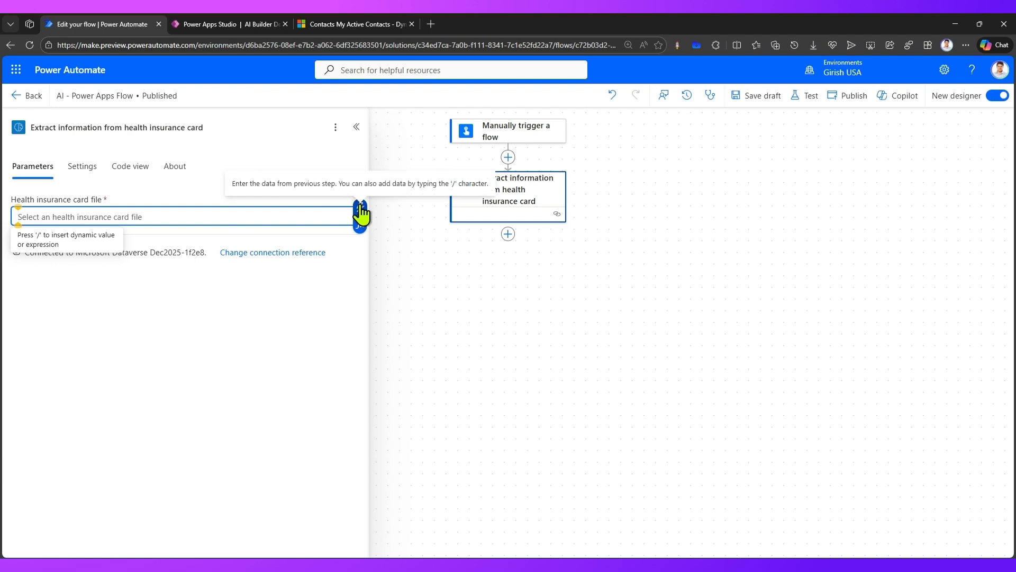
left_click(361, 209)
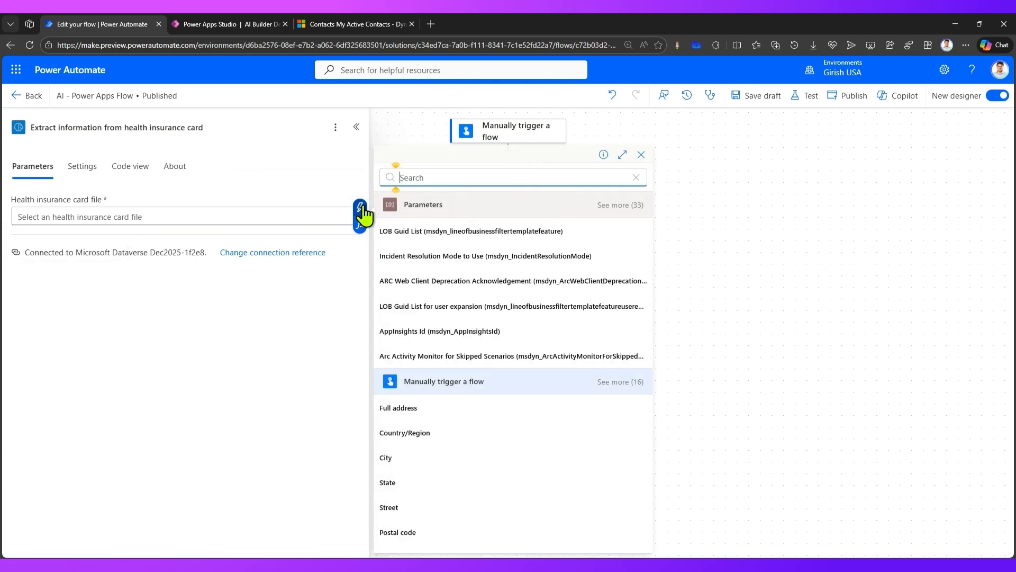
left_click(626, 377)
scroll(604, 407, "down", 1)
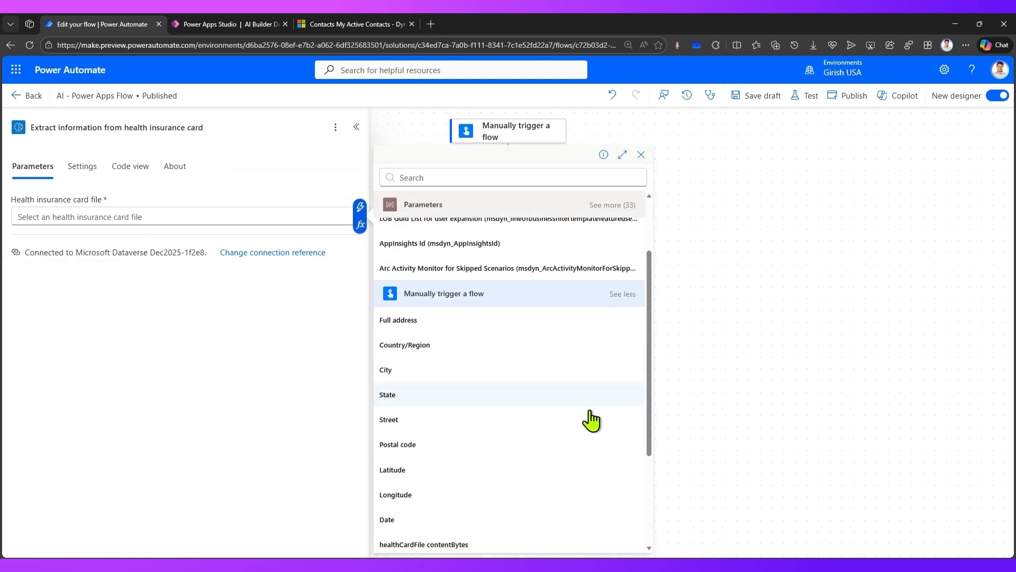
scroll(592, 418, "down", 2)
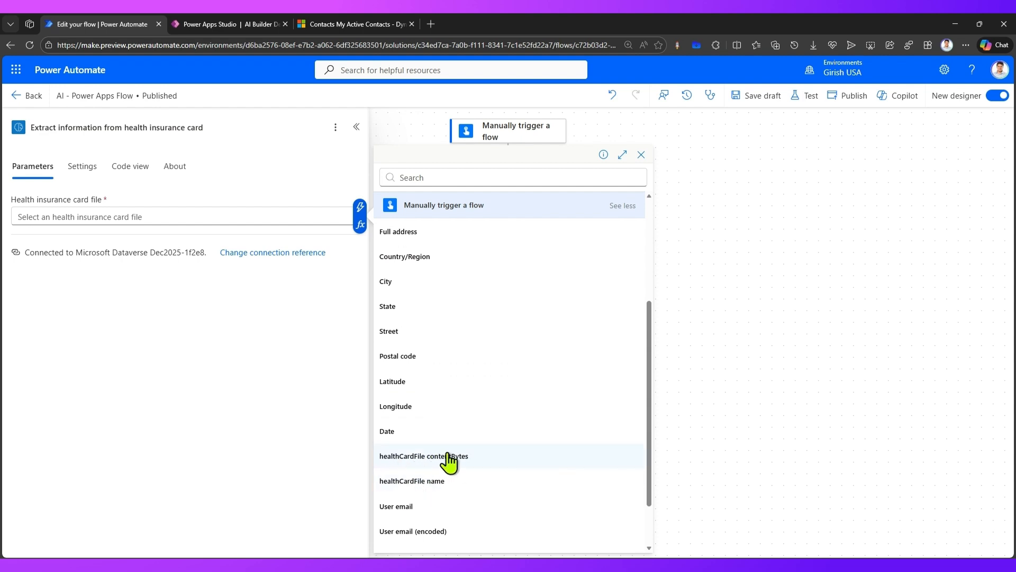
left_click(419, 455)
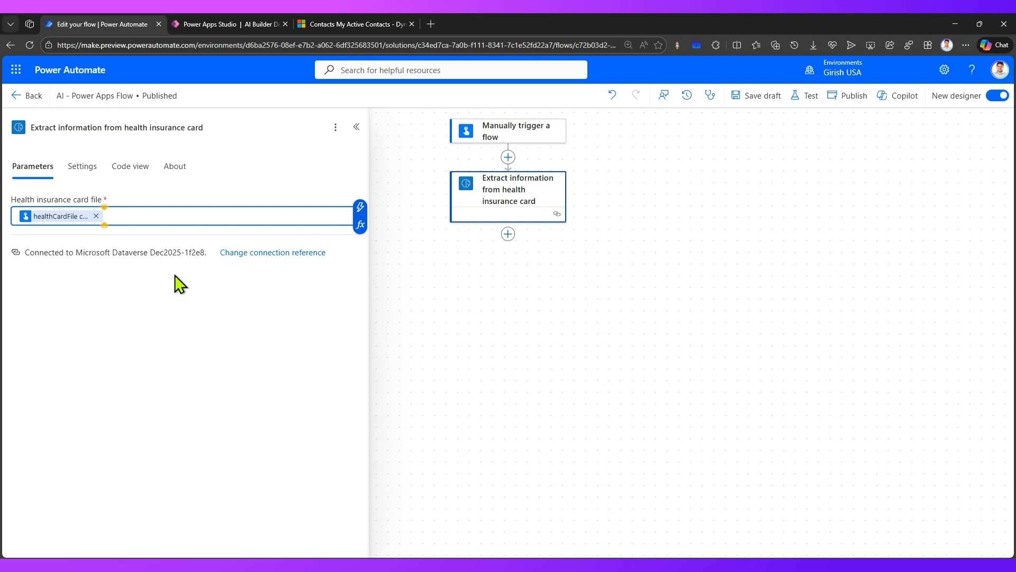
- Add a Compose action below the health insurance card extraction action
left_click(509, 234)
type("compos")
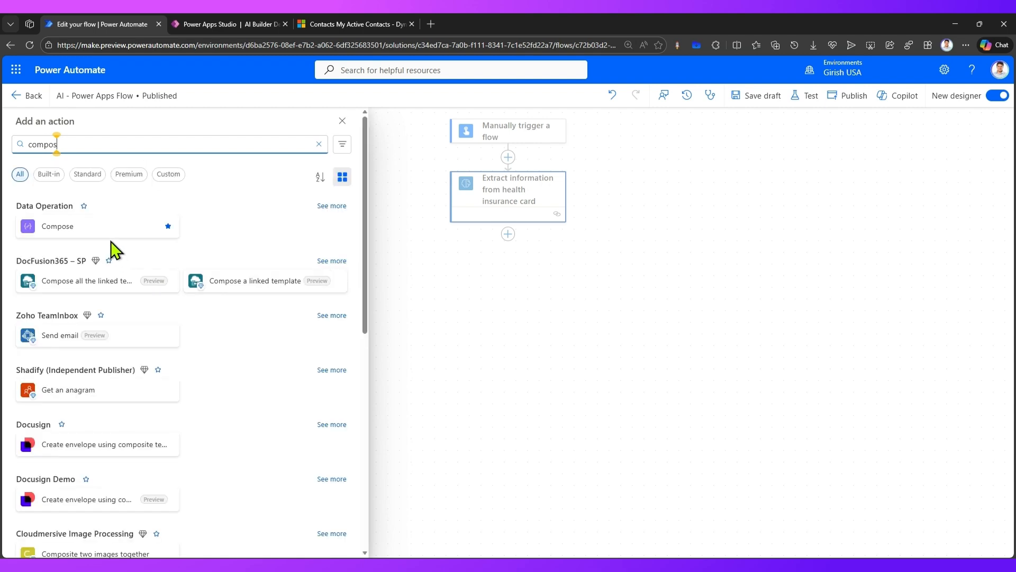
left_click(106, 227)
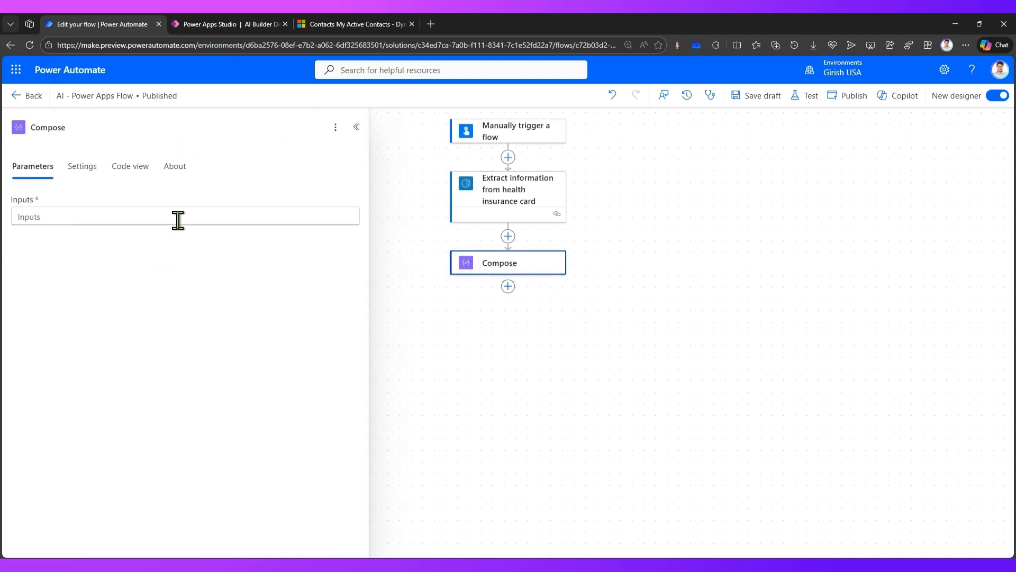
- Examine all dynamic content outputs of the health insurance card extraction that are available to the Compose inputs
left_click(179, 215)
left_click(360, 208)
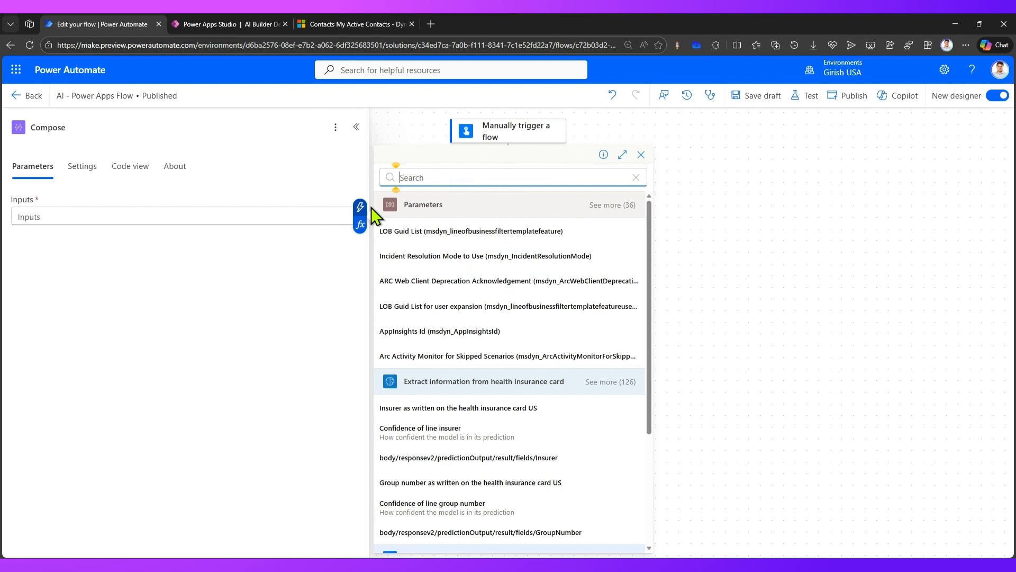
left_click(622, 155)
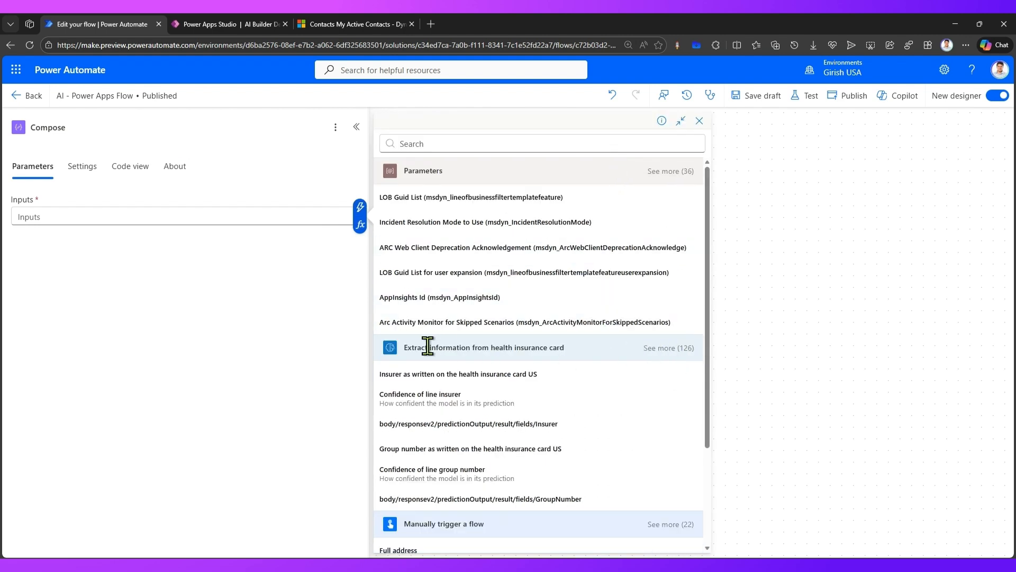
left_click(668, 349)
left_click_drag(711, 192, 710, 217)
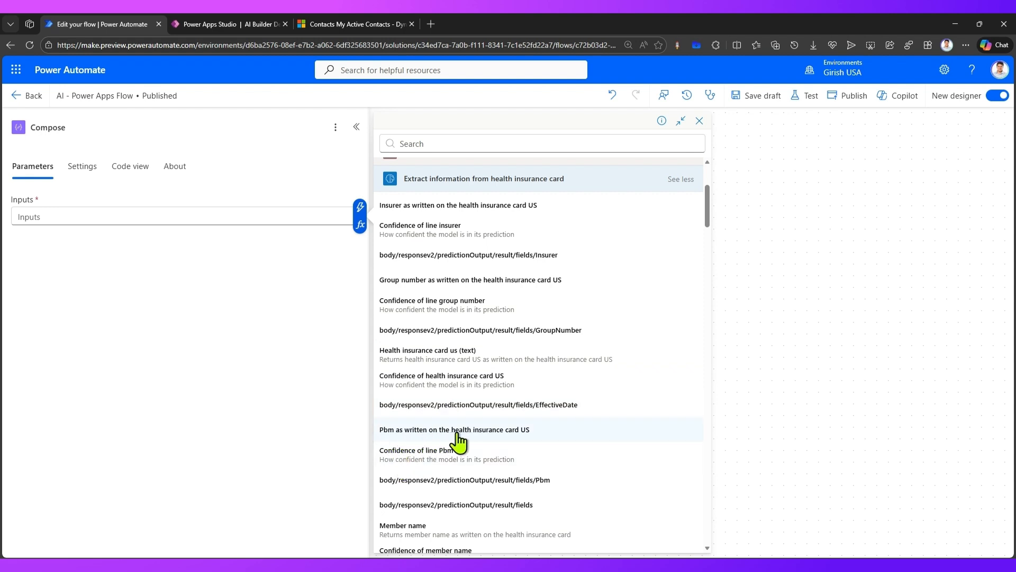
left_click_drag(710, 211, 707, 243)
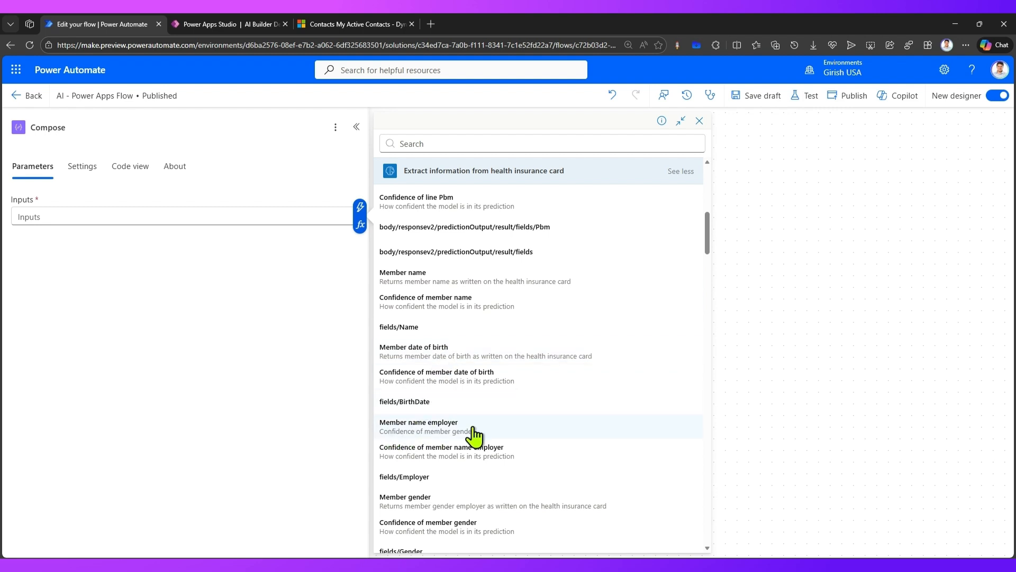
left_click_drag(704, 230, 708, 286)
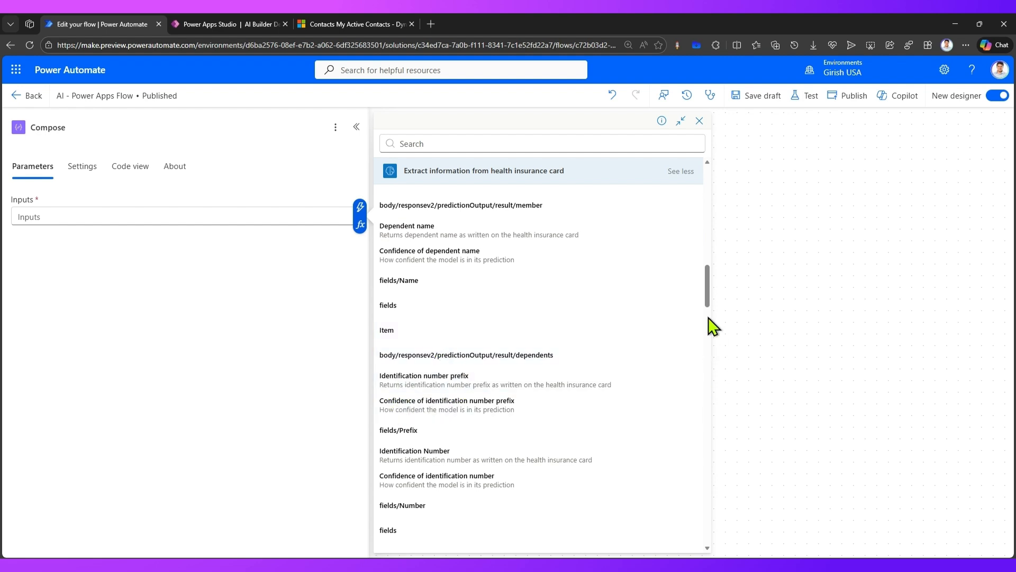
left_click_drag(708, 301, 704, 337)
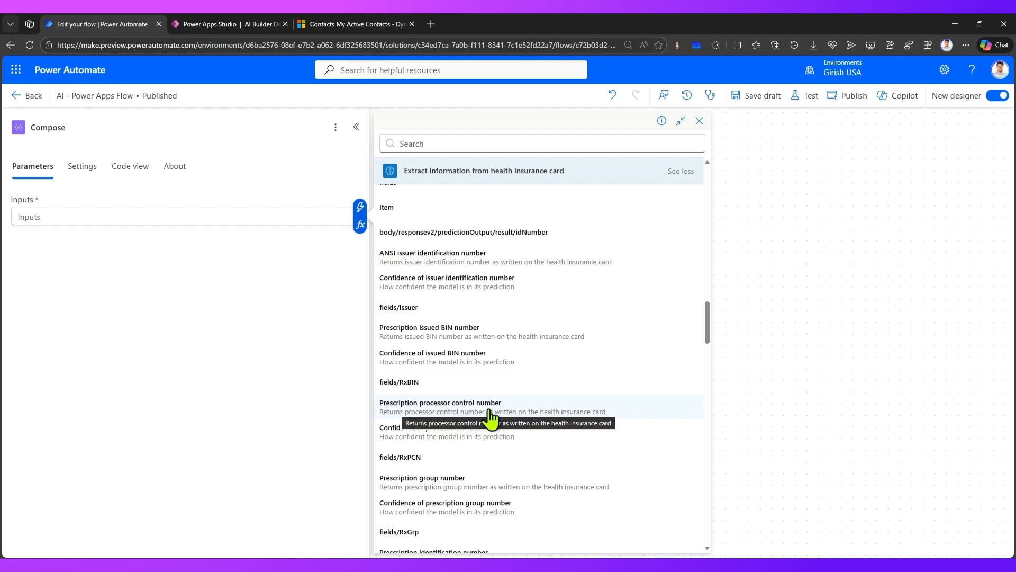
left_click_drag(708, 338, 701, 368)
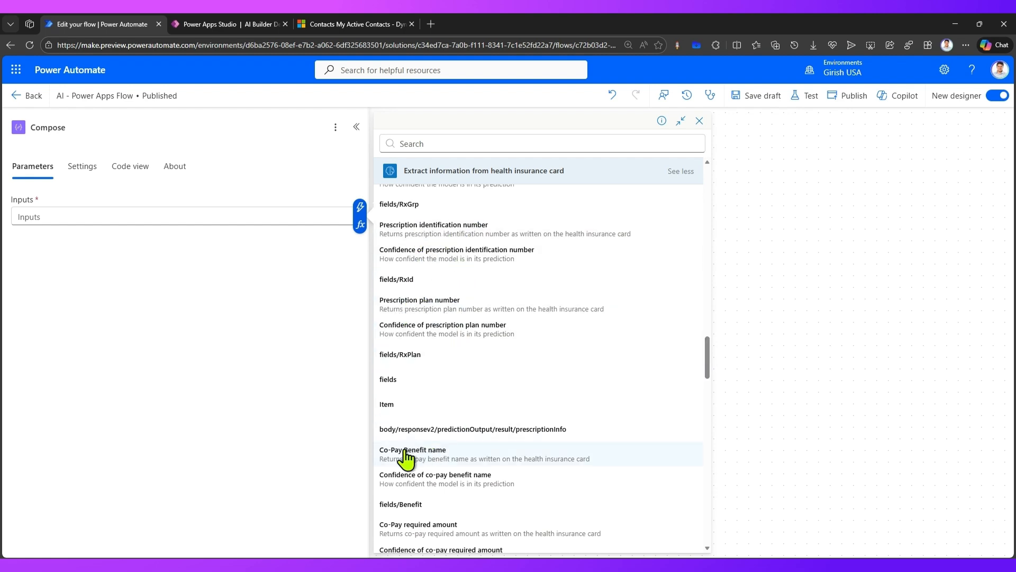
left_click_drag(706, 362, 705, 385)
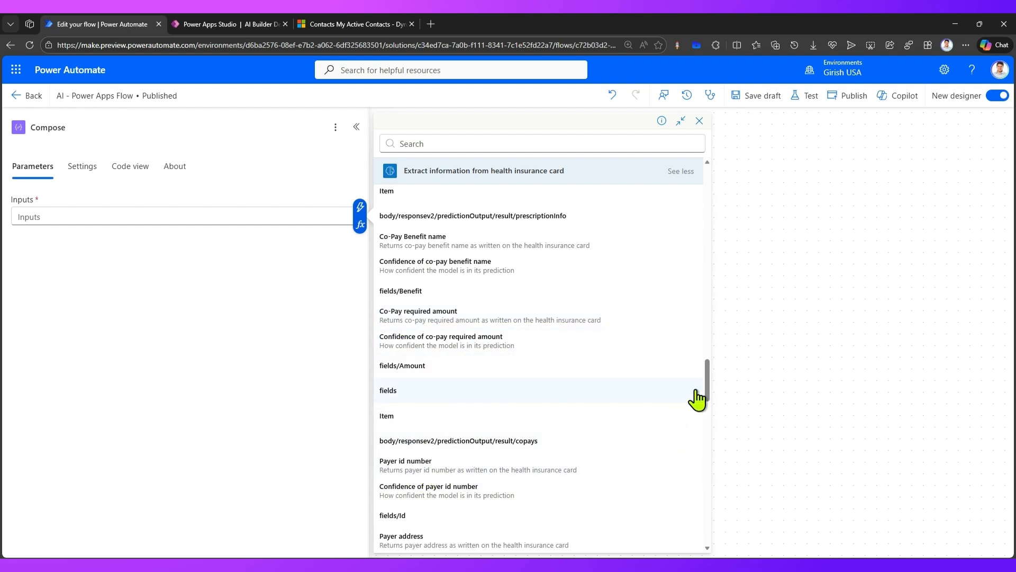
left_click_drag(707, 385, 708, 419)
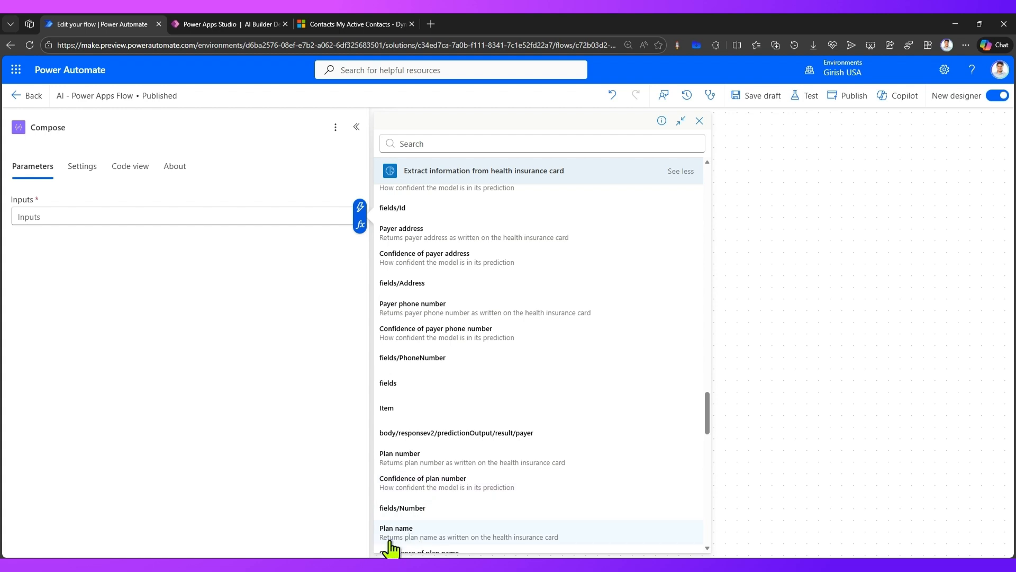
left_click_drag(708, 418, 700, 464)
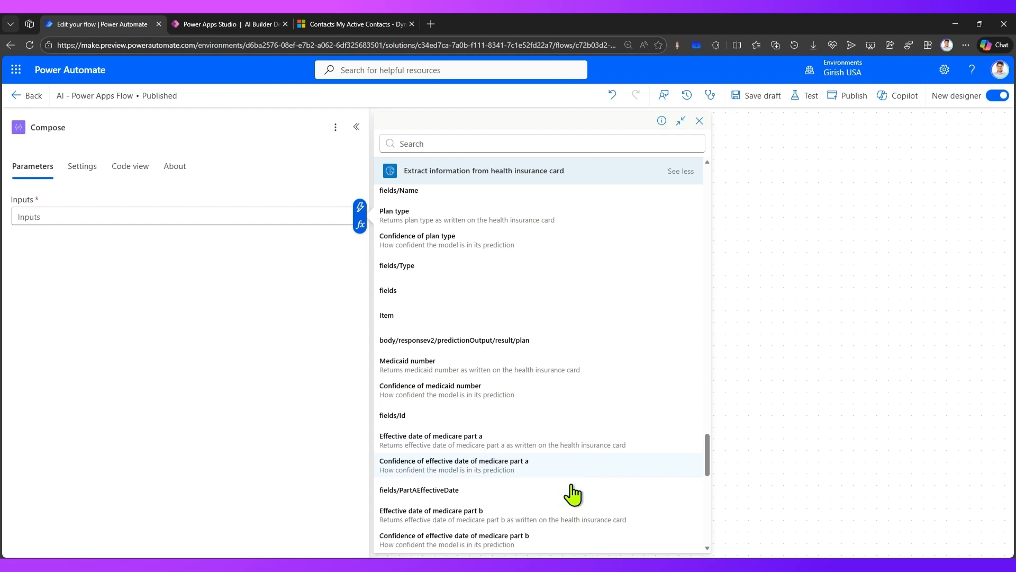
left_click_drag(708, 465, 710, 526)
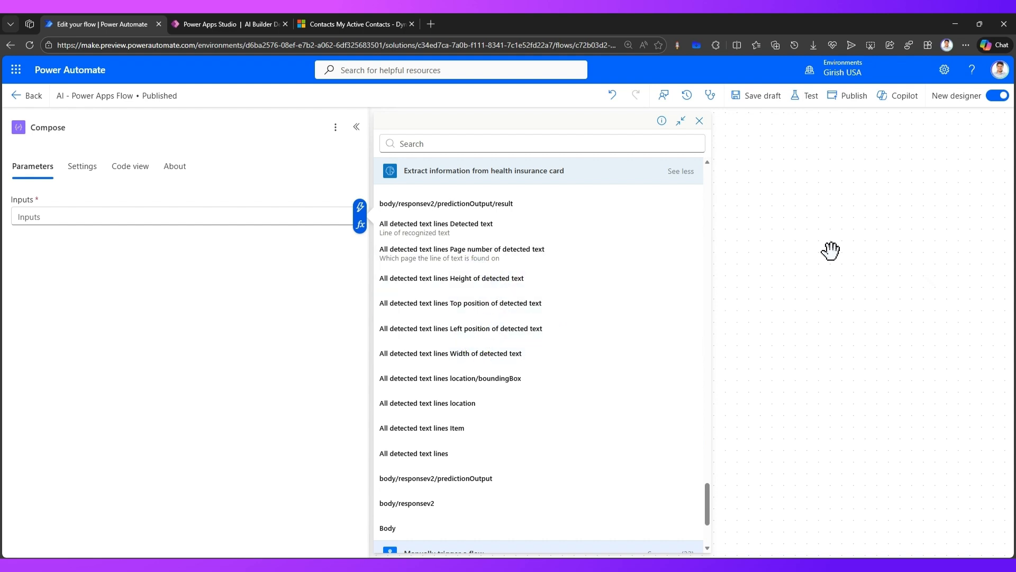
- Delete the Compose action from the flow
left_click(278, 216)
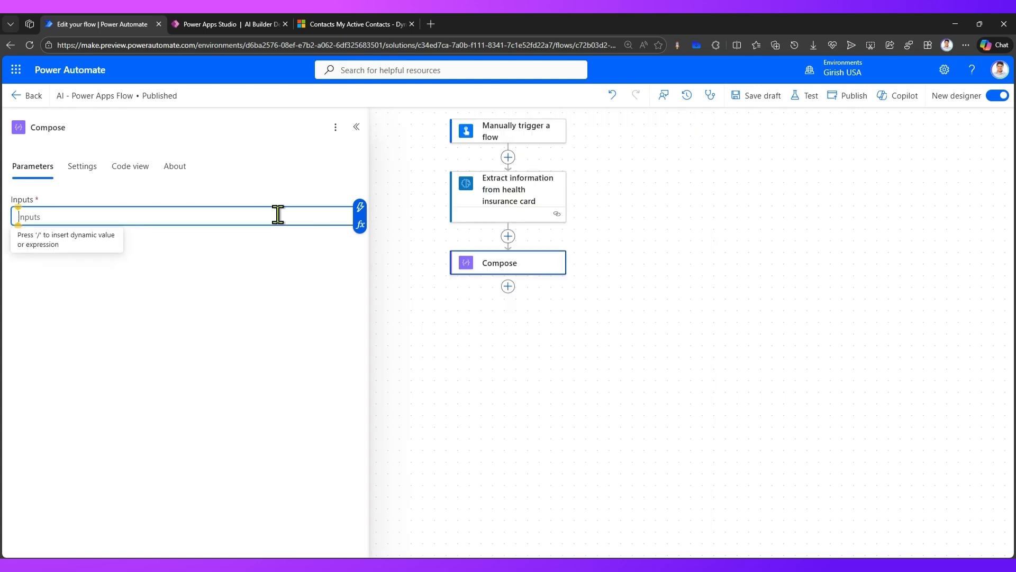
right_click(514, 265)
left_click(530, 270)
left_click(640, 346)
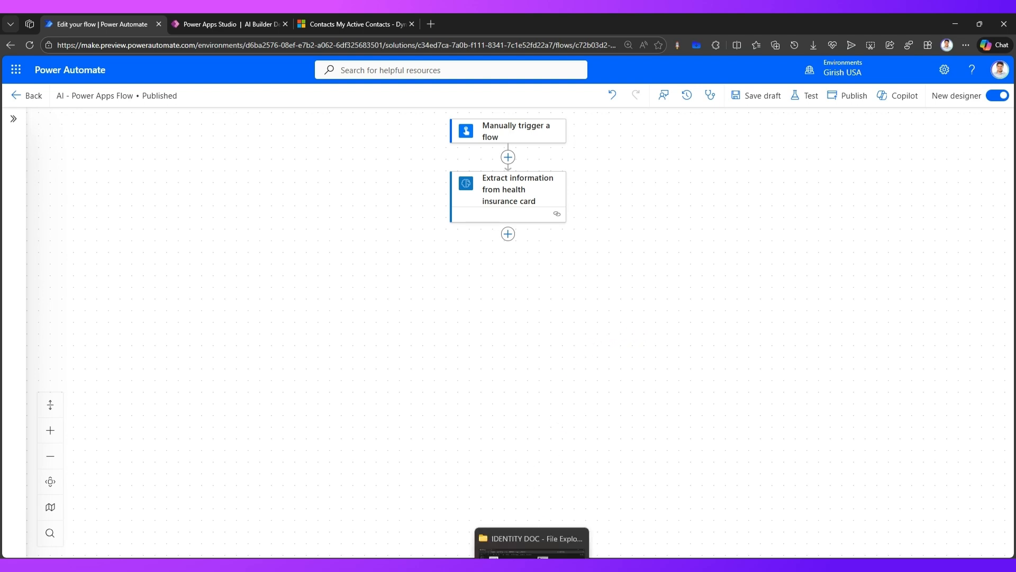
- Switch to the IDENTITY DOC folder in File Explorer and view the sample cards med1usa.png and med11.png
left_click(534, 540)
left_click(449, 445)
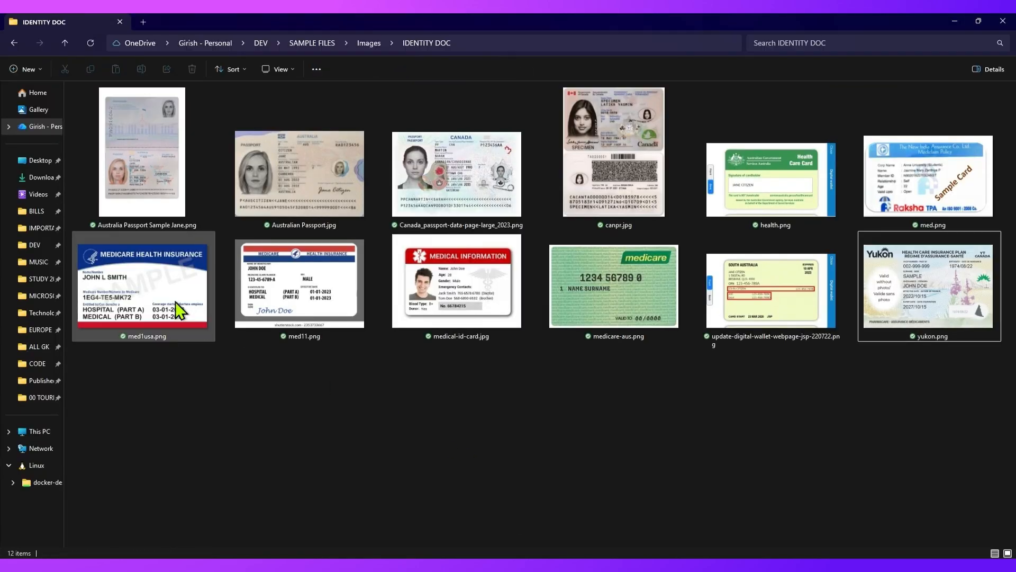
left_click(163, 289)
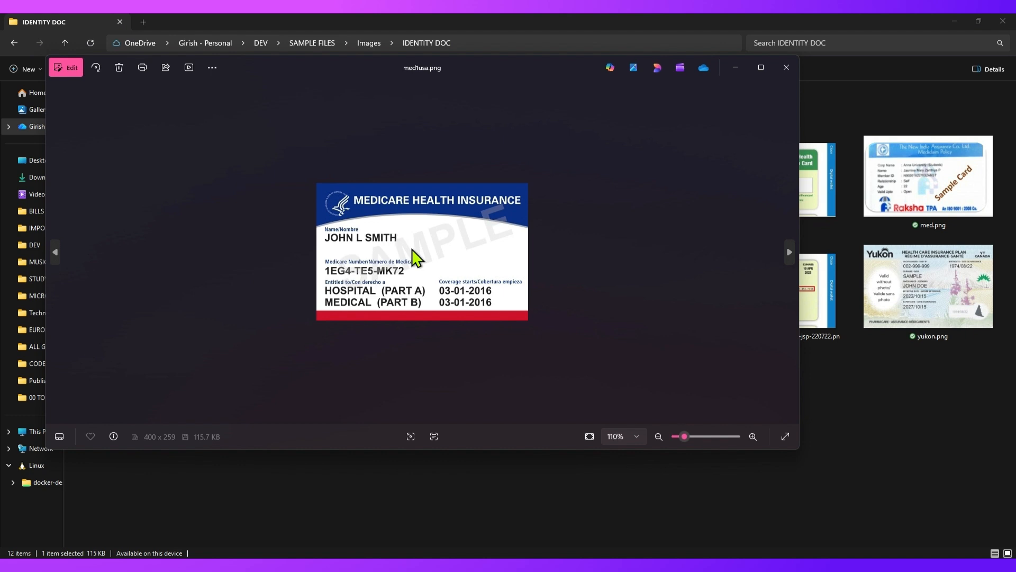
scroll(412, 249, "up", 4)
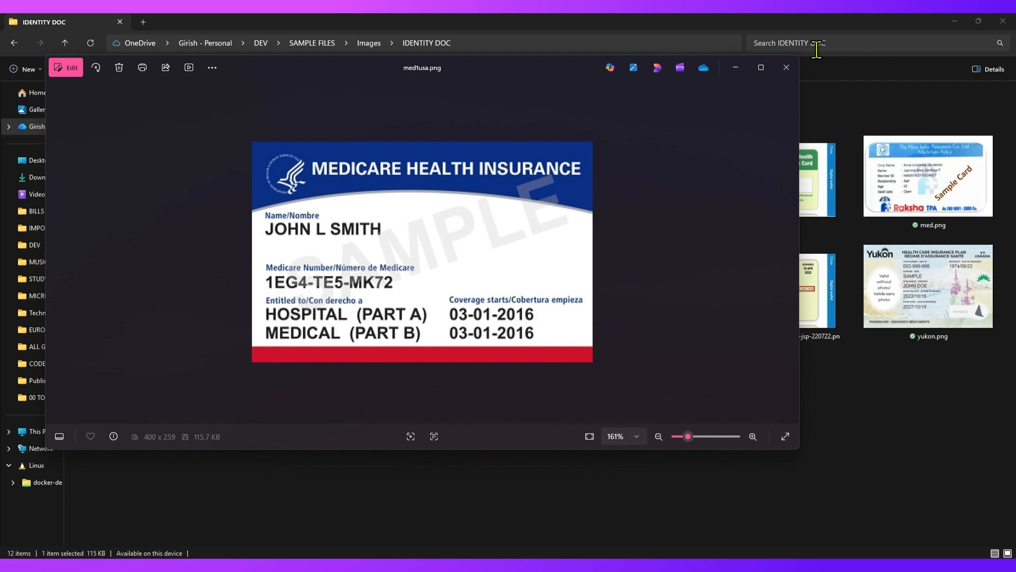
left_click(796, 67)
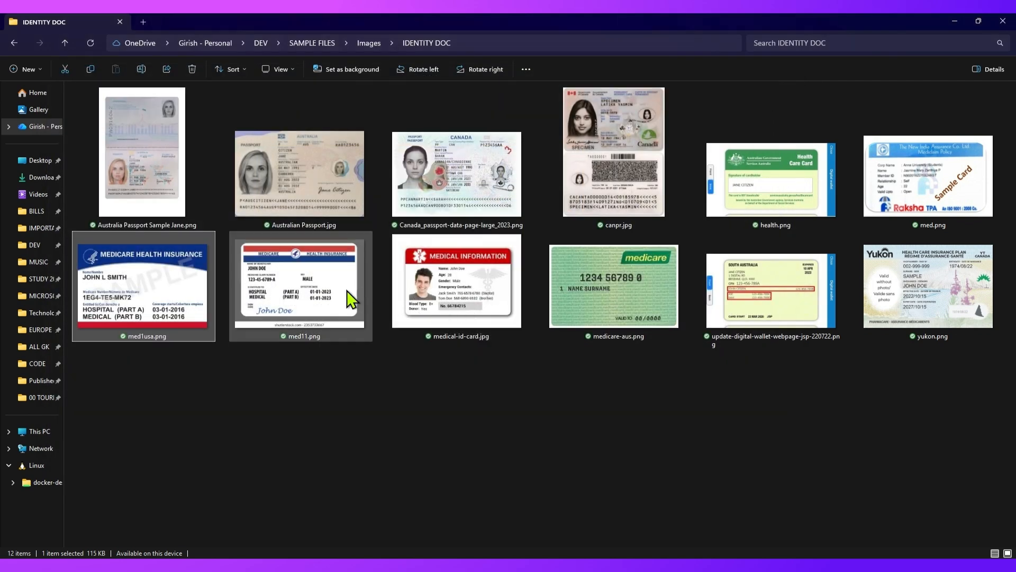
left_click(334, 291)
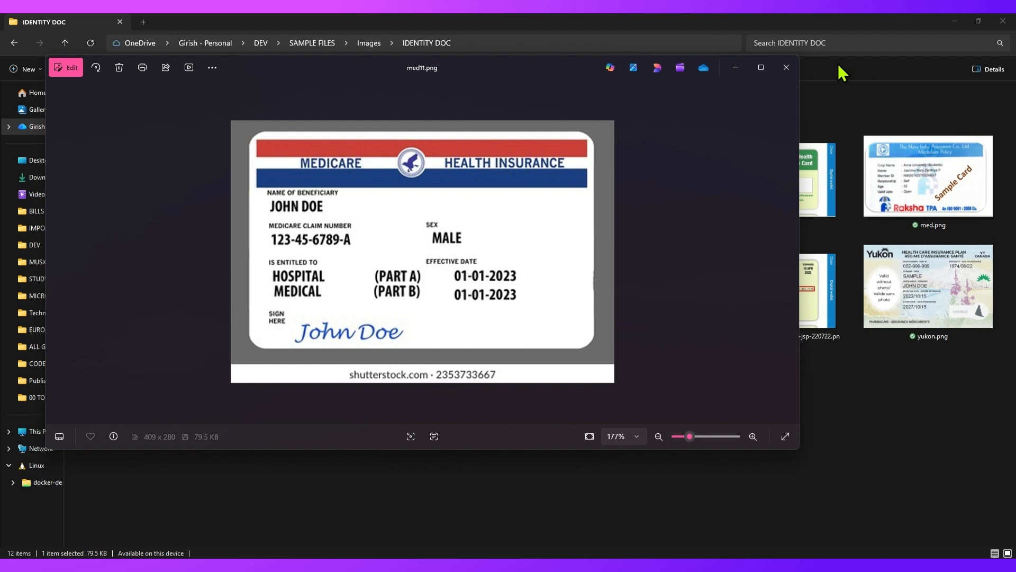
- View the yukon.png sample card, select med1usa.png in the folder and return to the Power Automate flow
left_click(787, 67)
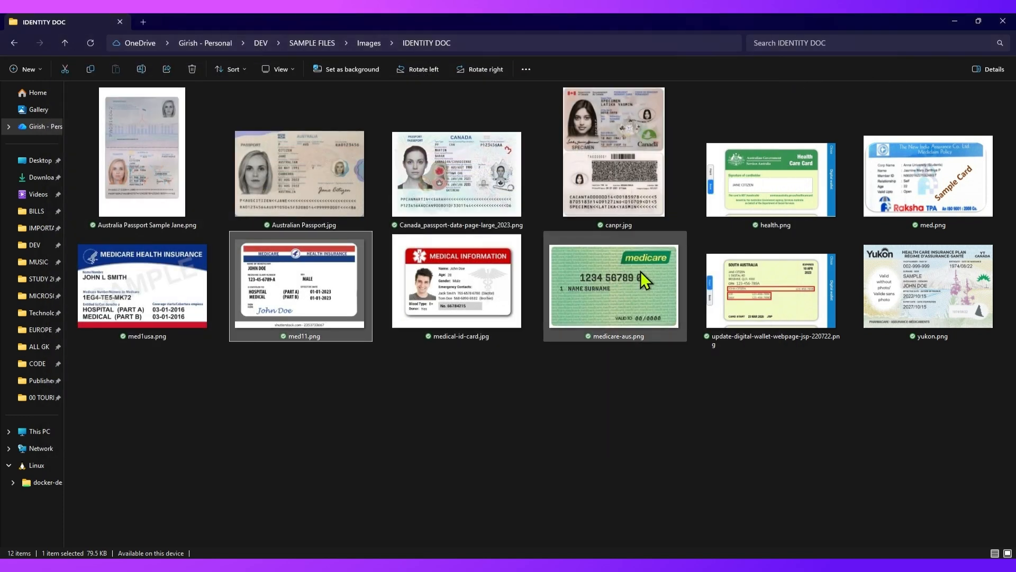
double_click(925, 284)
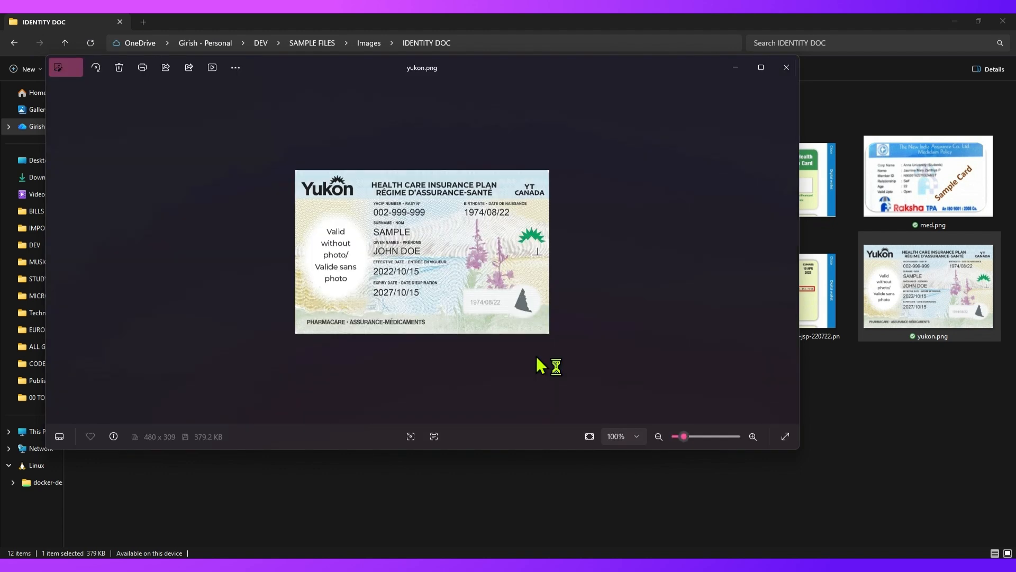
scroll(452, 312, "up", 3)
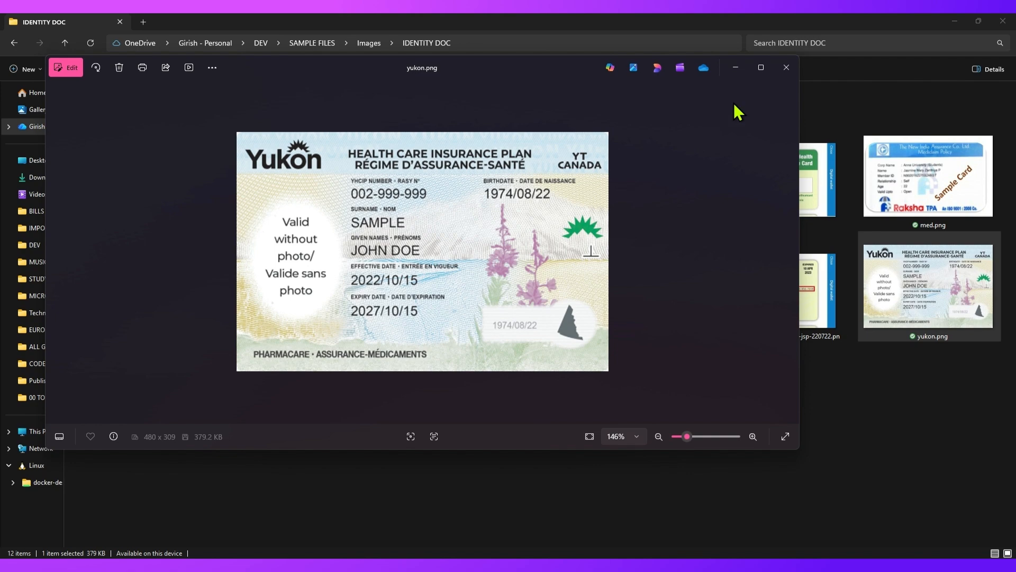
left_click(787, 66)
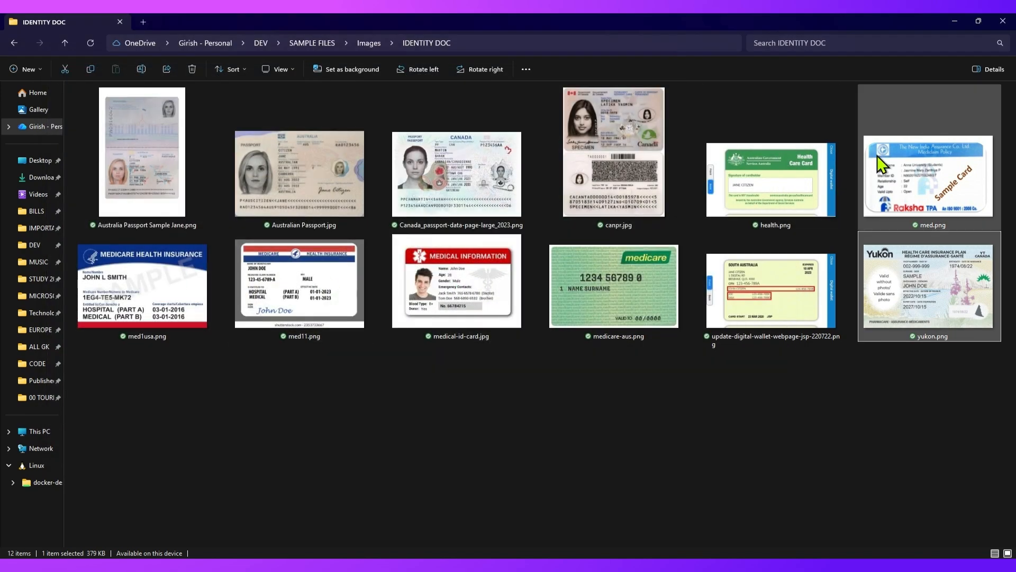
left_click(151, 291)
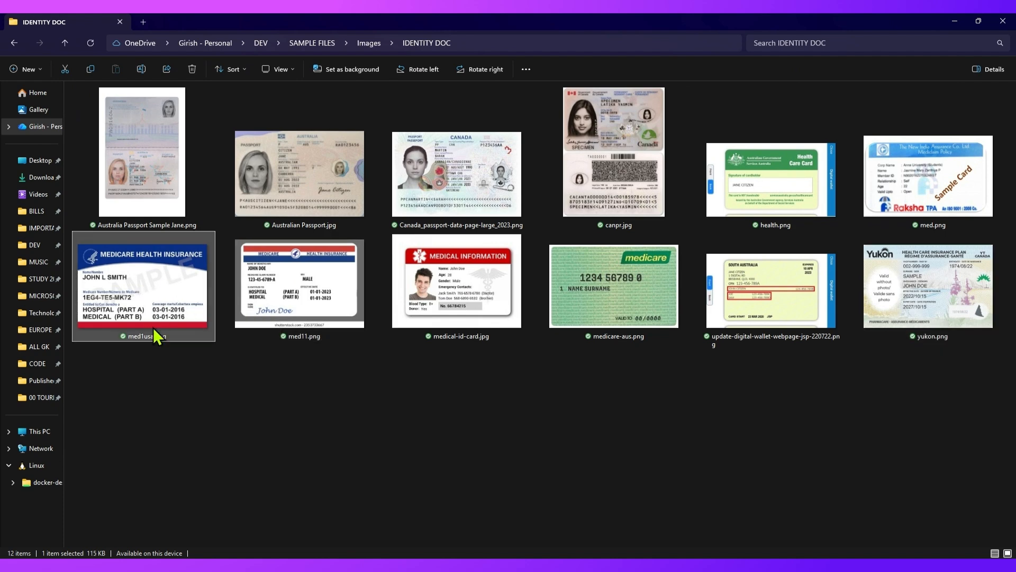
left_click(956, 23)
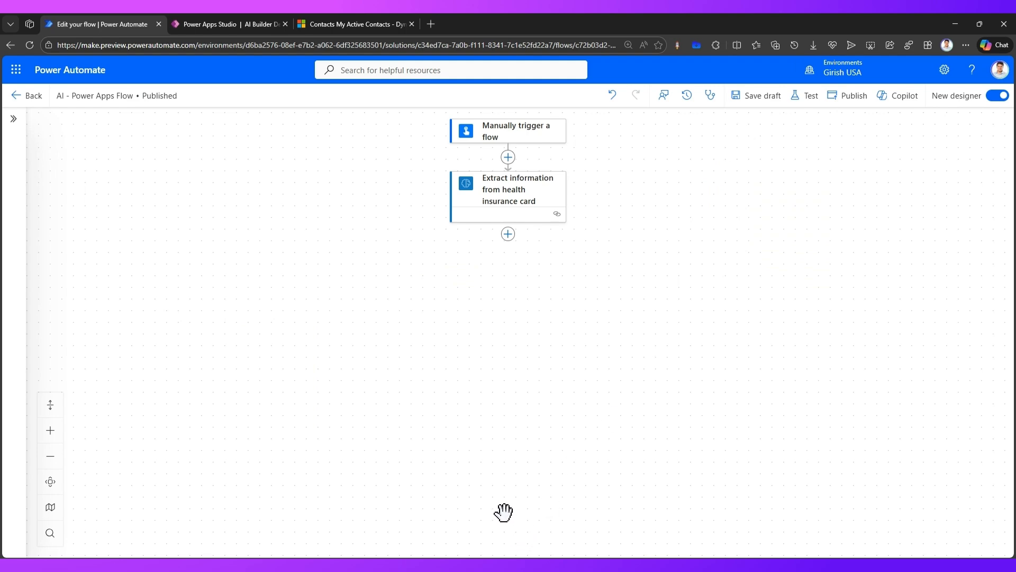
- Copy the IDENTITY DOC folder path from File Explorer and return to the flow
left_click(260, 21)
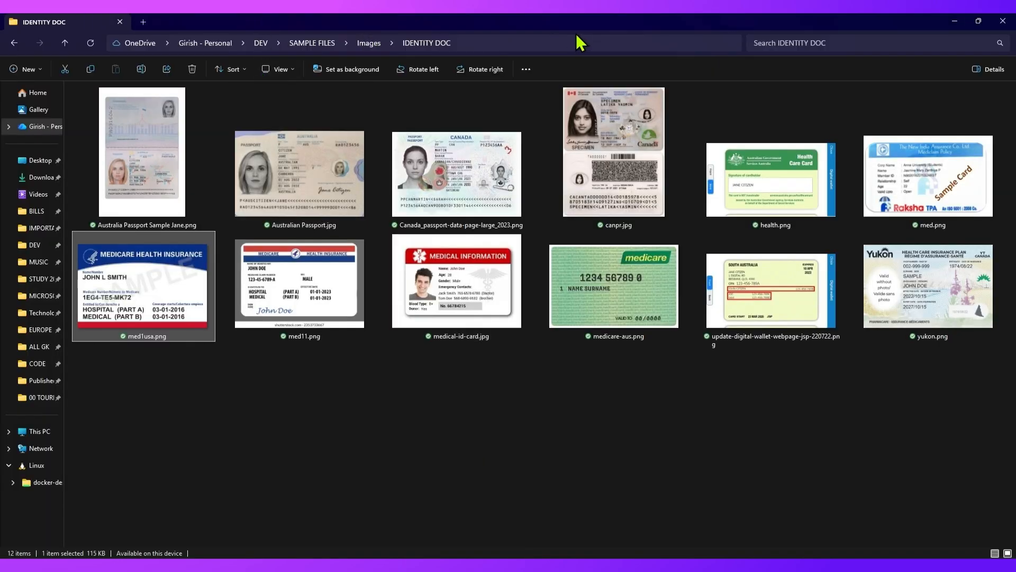
left_click(575, 42)
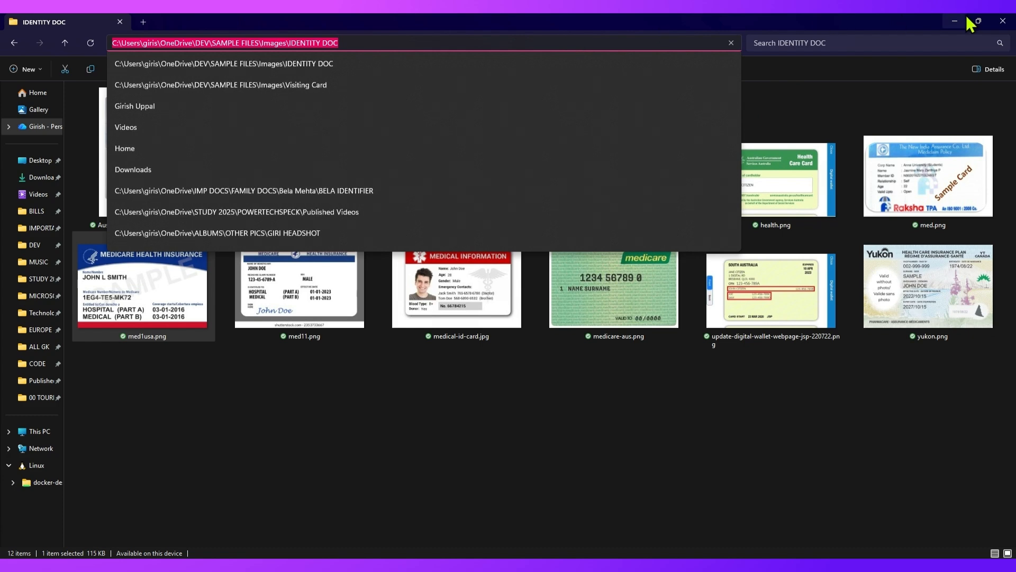
left_click(962, 23)
left_click(962, 23)
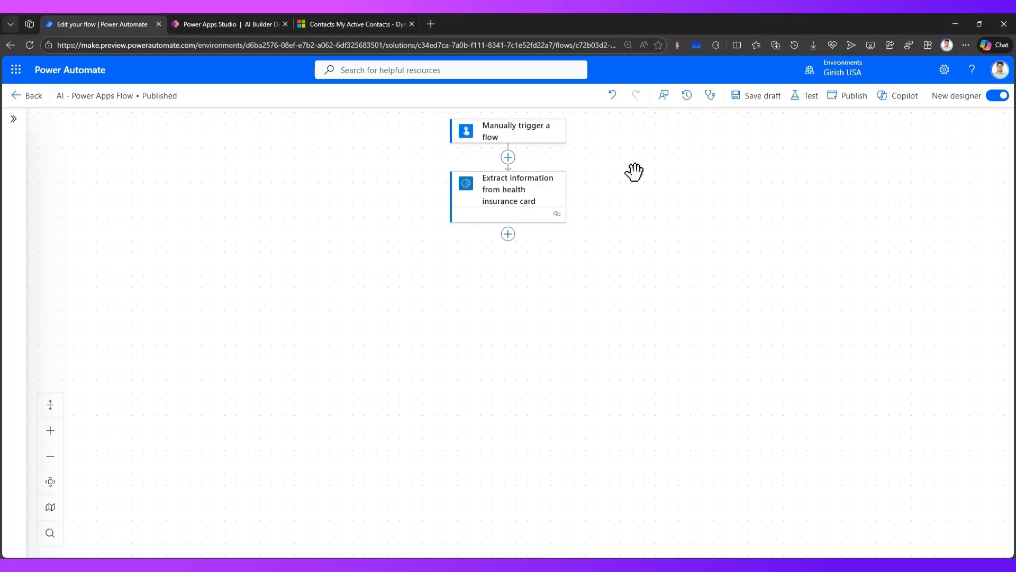
- Publish the flow and start a manual test of it
left_click(811, 97)
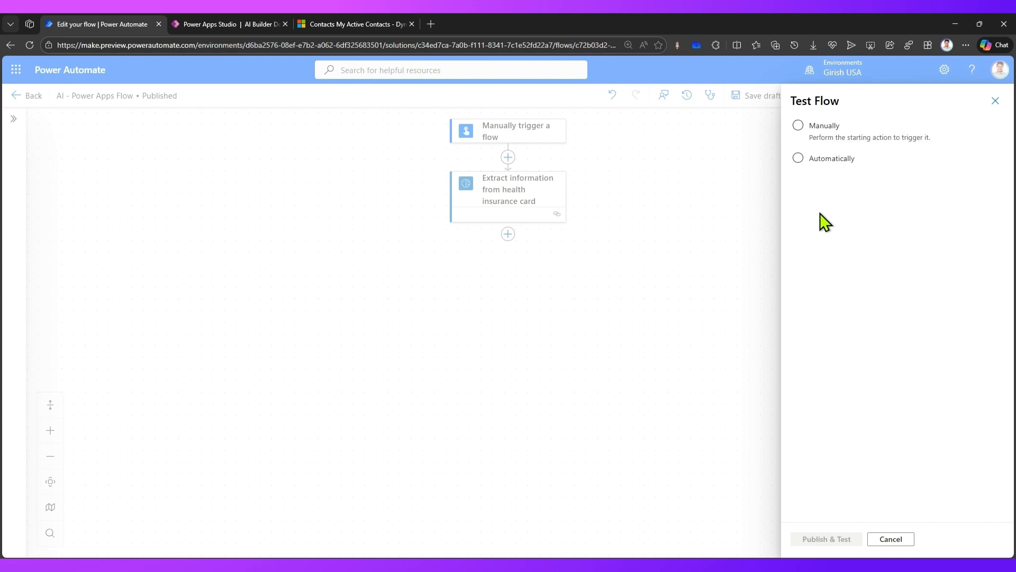
left_click(798, 125)
left_click(846, 539)
- Review the OnSelect formula of the Submit button in the Power Apps Studio canvas app and return to the flow's test
left_click(212, 26)
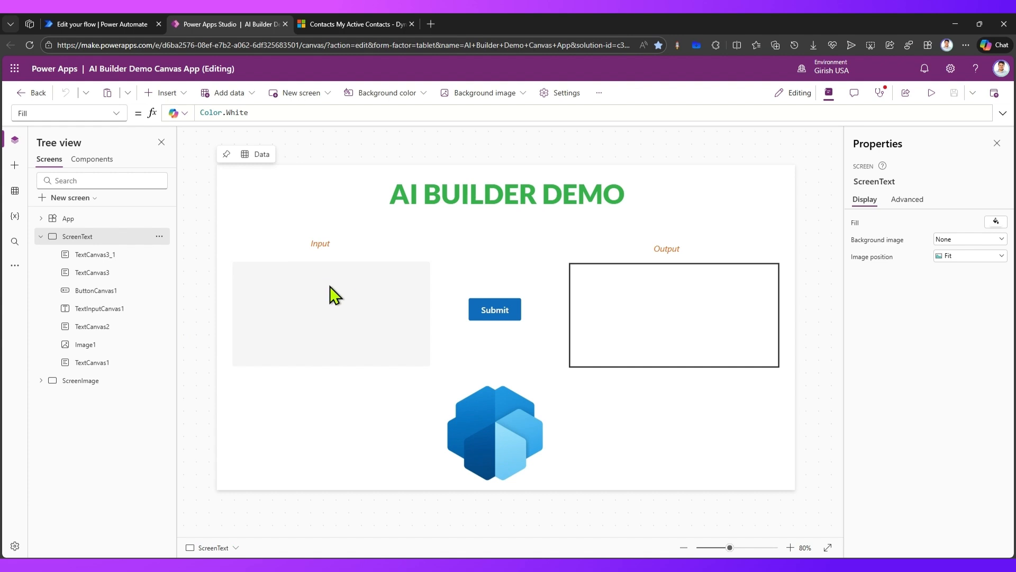
left_click(480, 306)
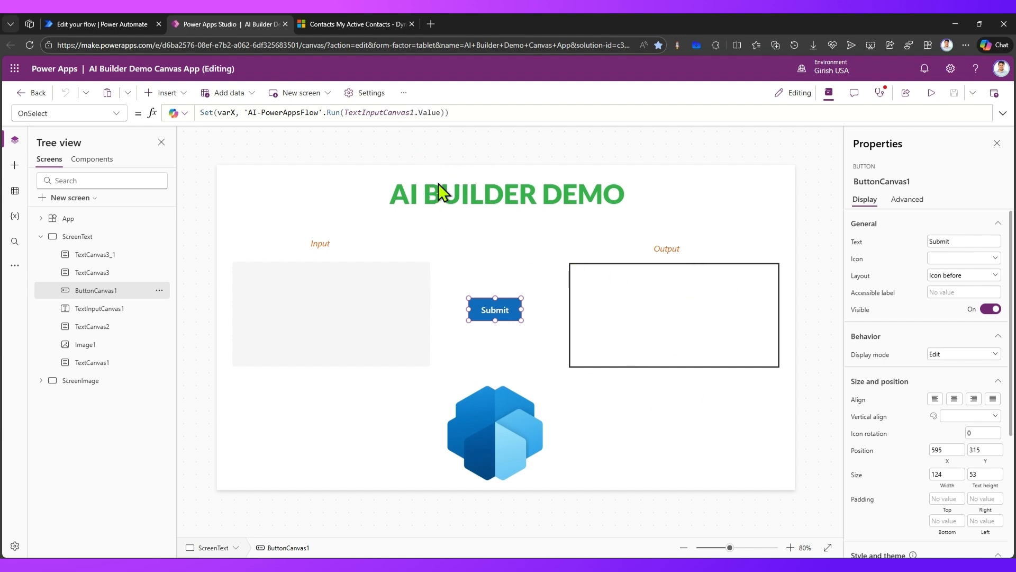
left_click(106, 24)
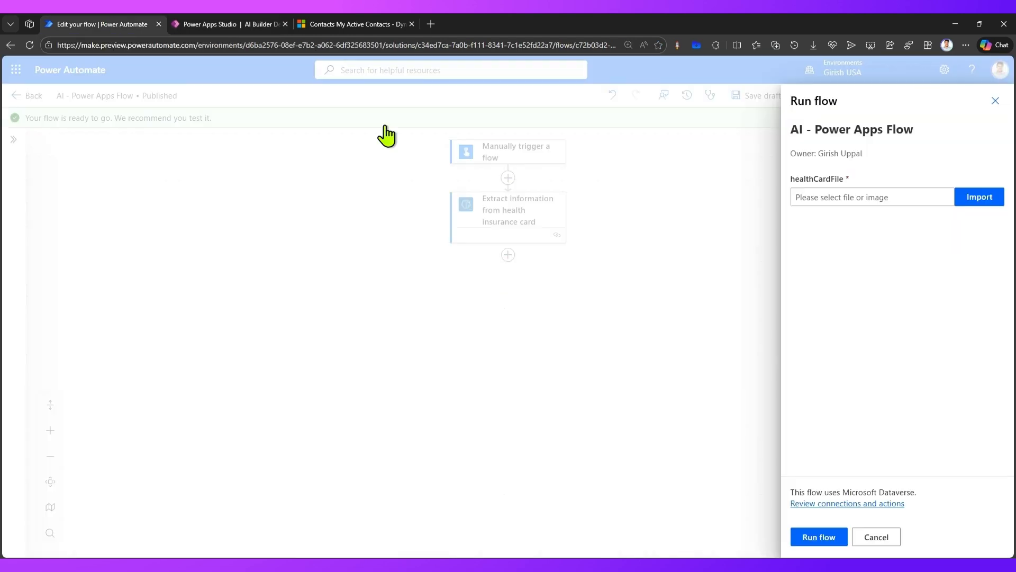
- Import med1usa.png from the IDENTITY DOC folder as healthCardFile and run the flow
left_click(990, 198)
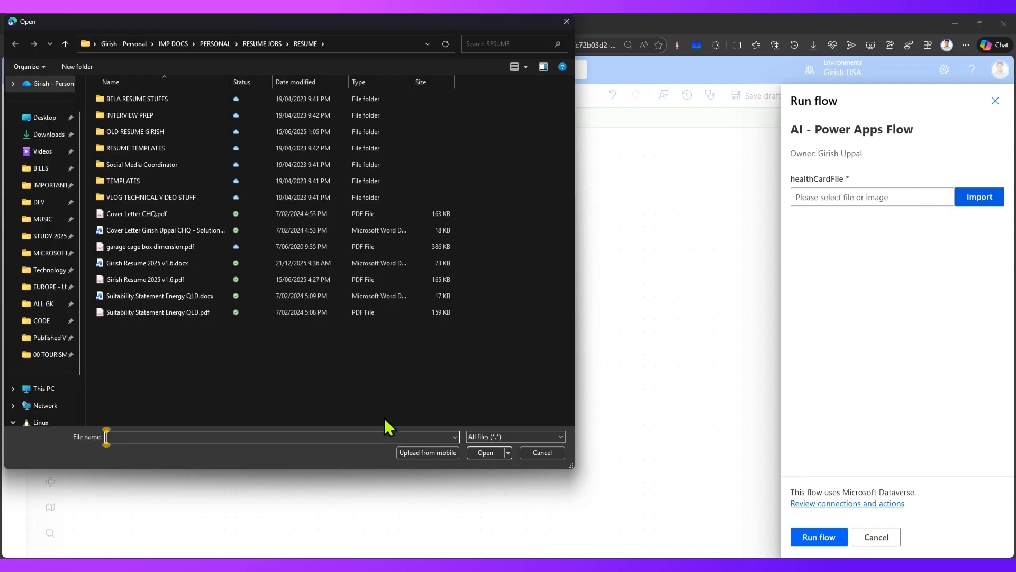
type("C:\\Users\\girish\\OneDrive\\DEV\\SAMPLE FILES\\Images\\IDENTITY DOC")
key("Return")
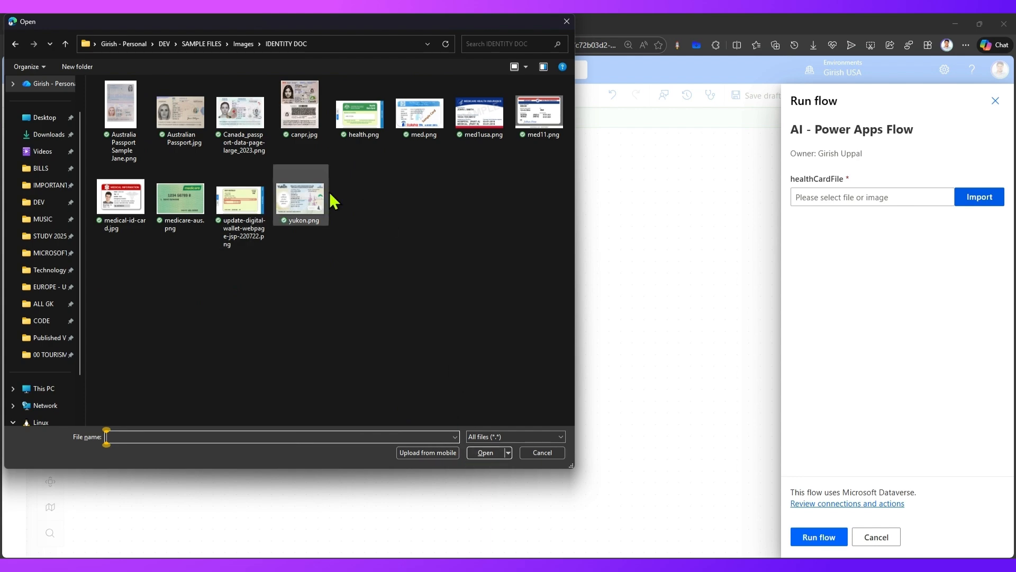
left_click(491, 119)
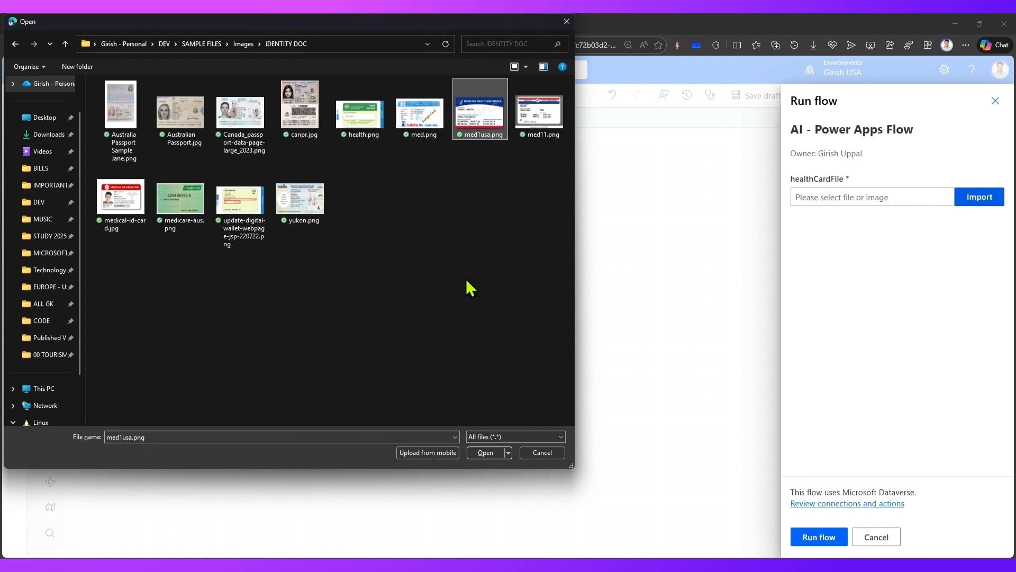
left_click(485, 453)
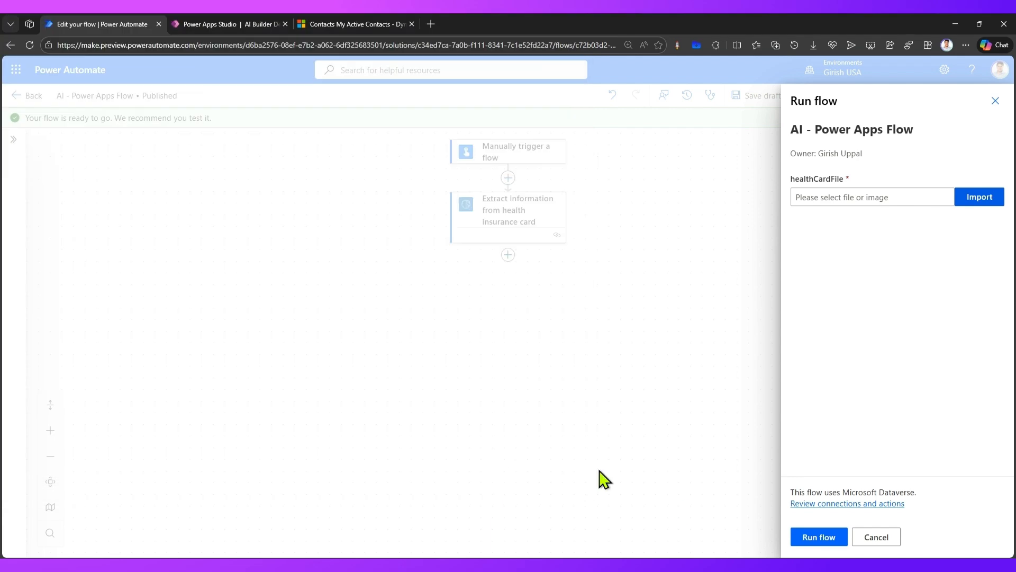
left_click(814, 539)
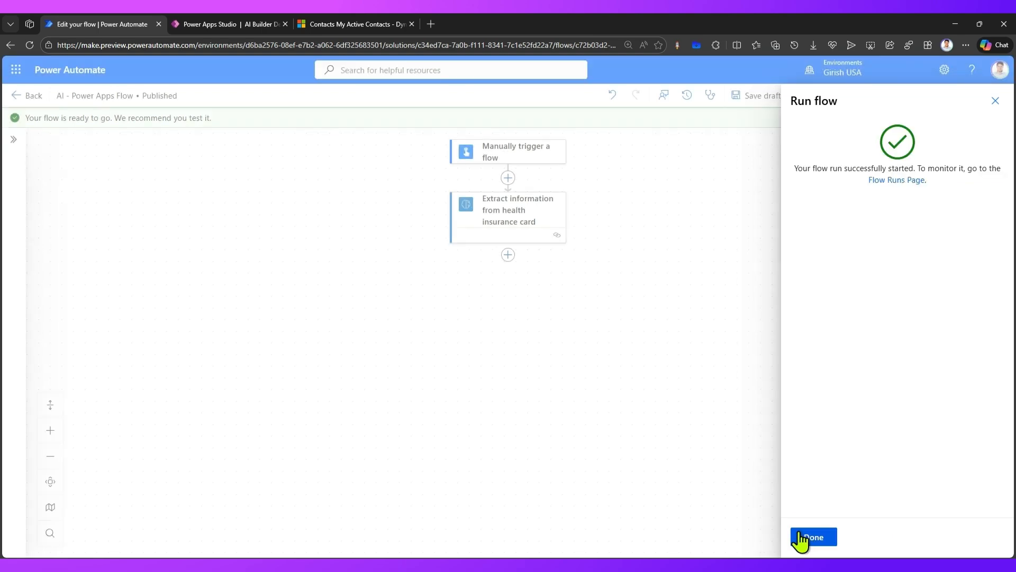
left_click(799, 538)
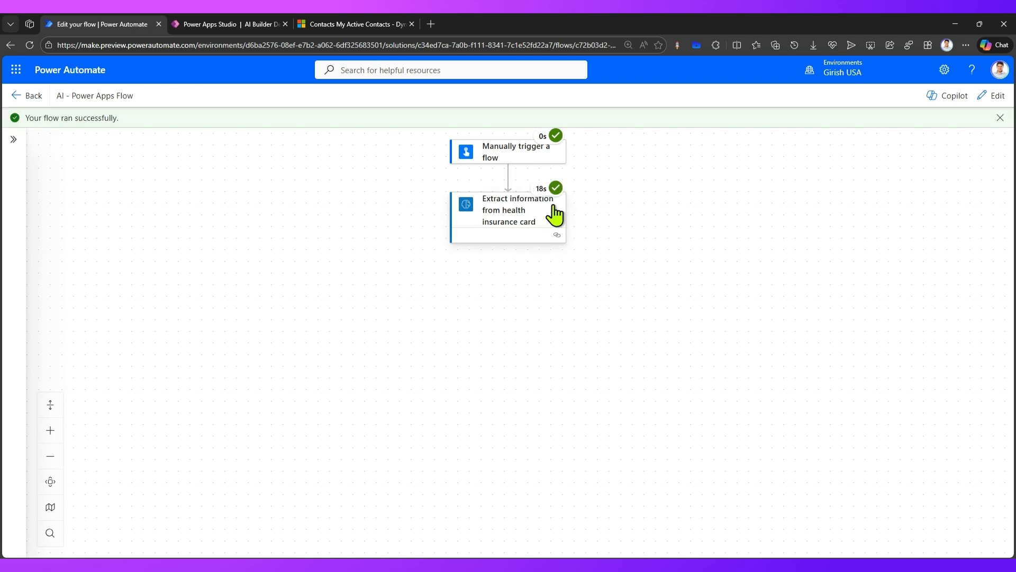
- Open the raw outputs of the health insurance card extraction run and copy the entire JSON
left_click(536, 213)
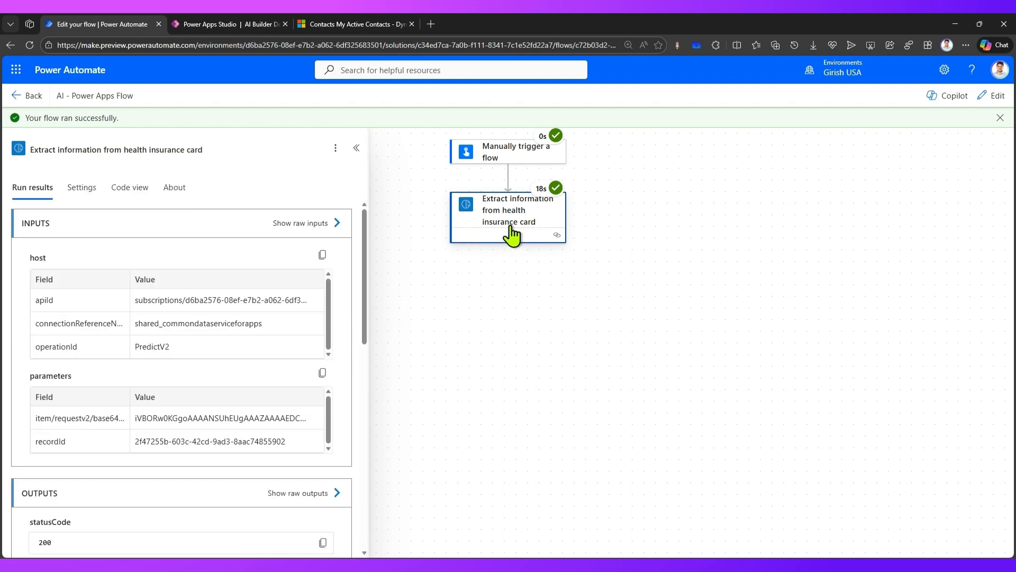
scroll(252, 380, "down", 2)
scroll(252, 380, "down", 2)
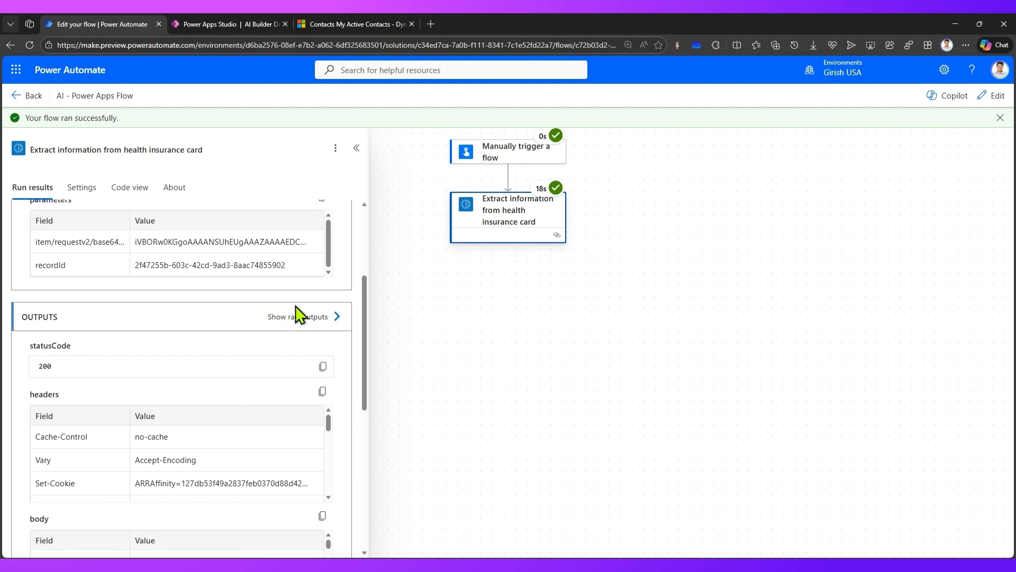
left_click(296, 318)
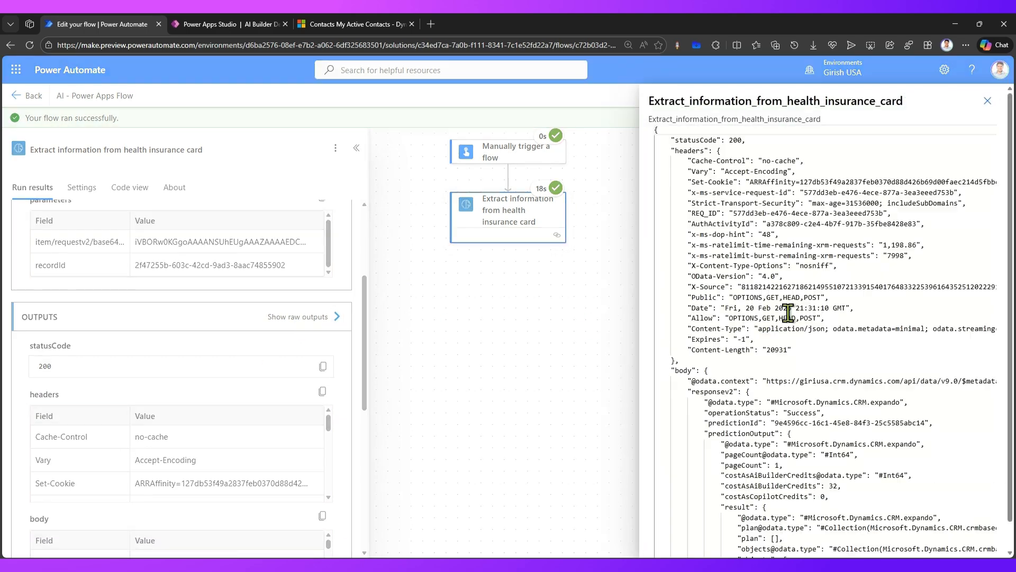
left_click_drag(992, 135, 991, 171)
left_click(903, 203)
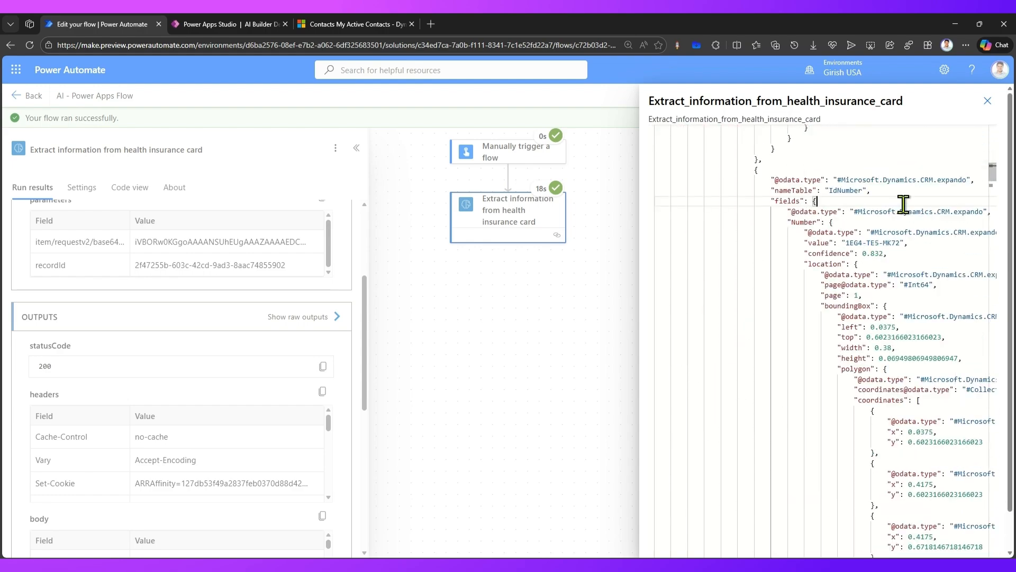
key("ctrl+a")
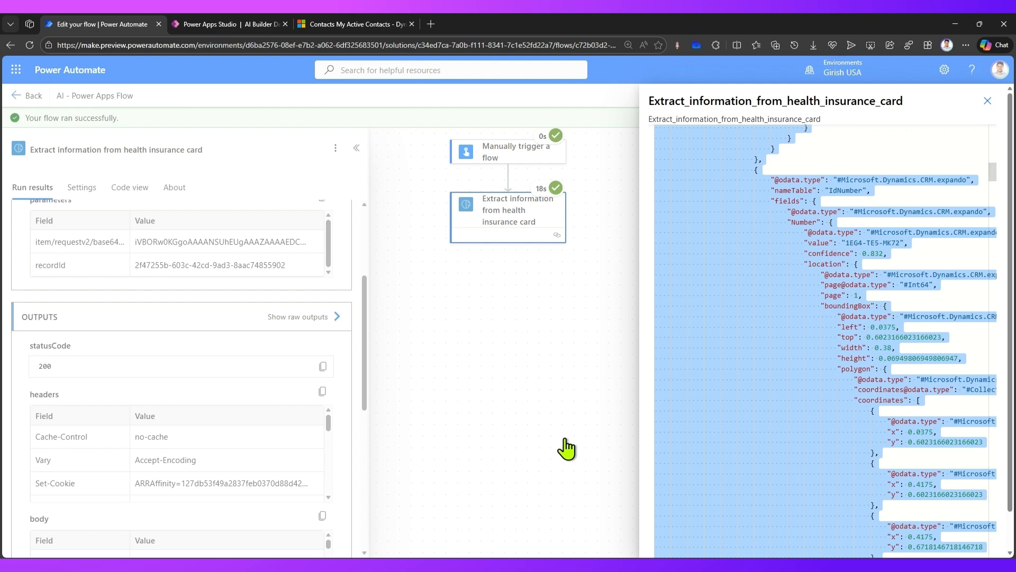
- Switch to JSONGrid Desktop, paste the extraction output JSON and convert it to a grid
left_click(459, 565)
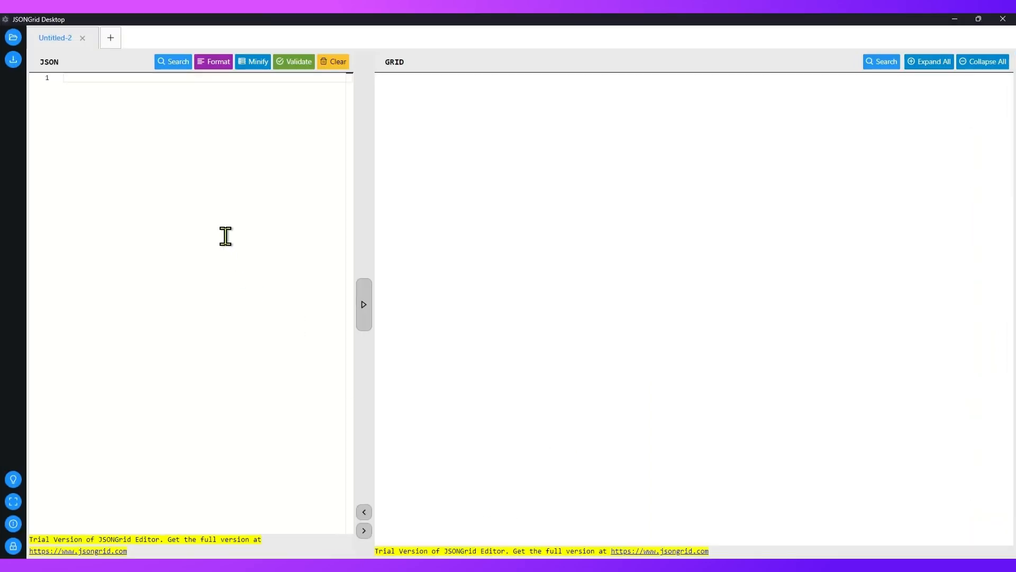
key("ctrl+v")
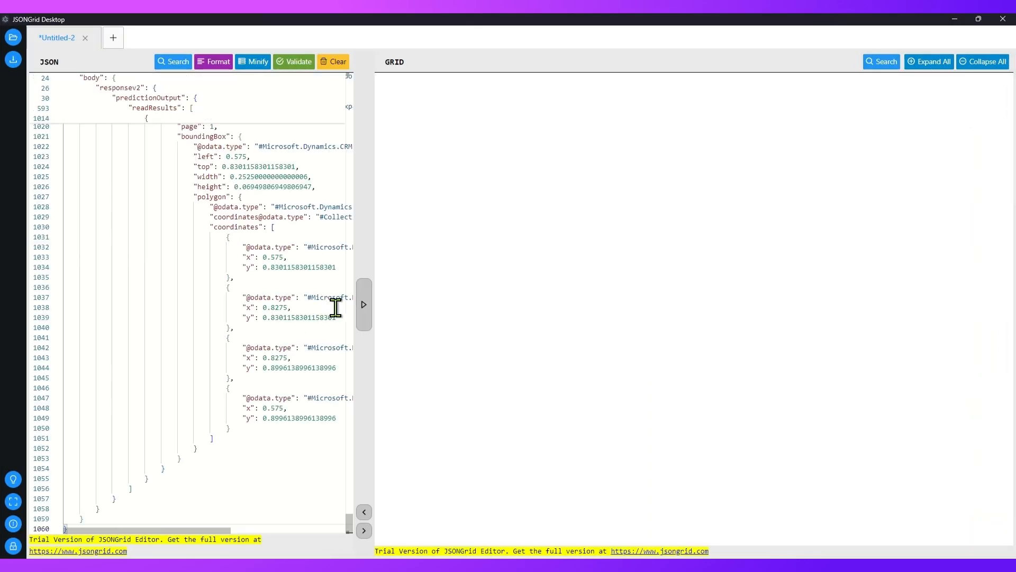
left_click(364, 306)
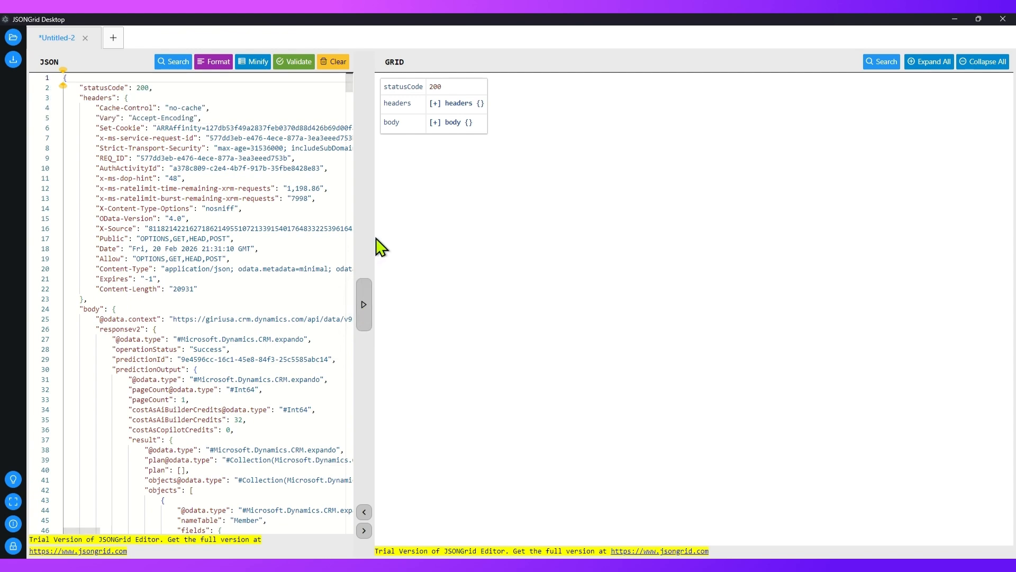
- Expand body, responsev2, predictionOutput and readResults in the grid and examine the text lines read from the card
left_click(435, 122)
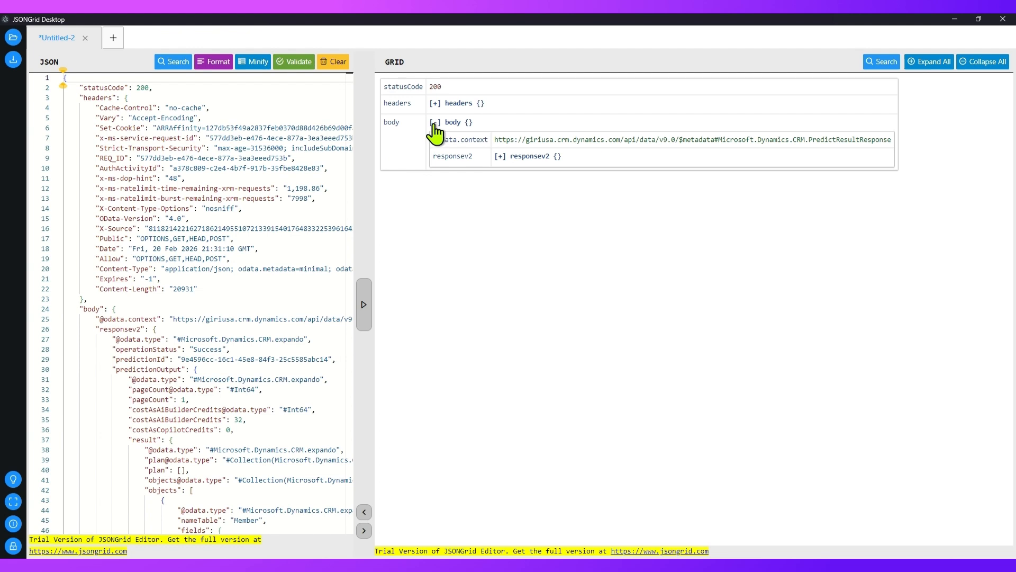
left_click(500, 156)
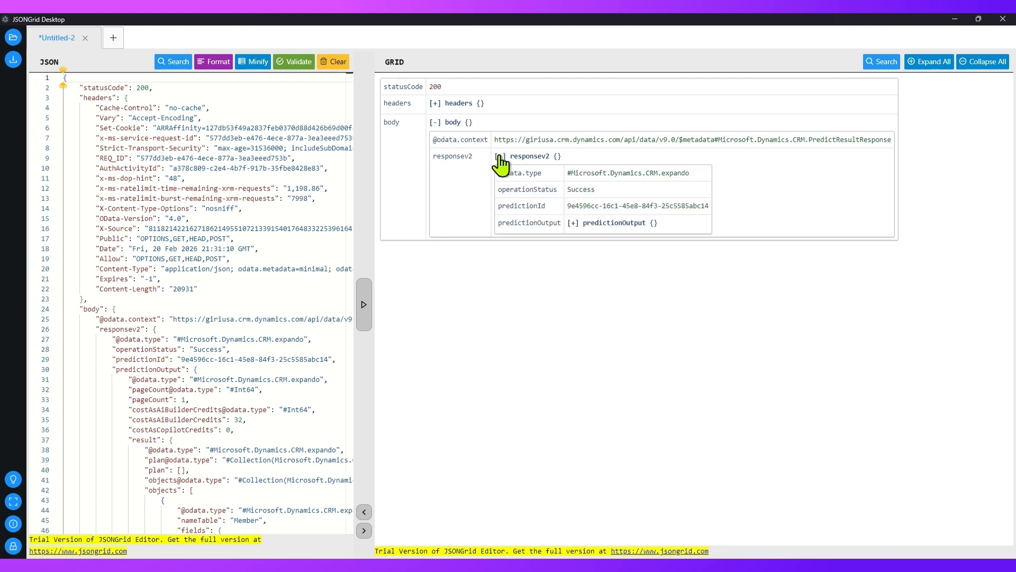
left_click(573, 223)
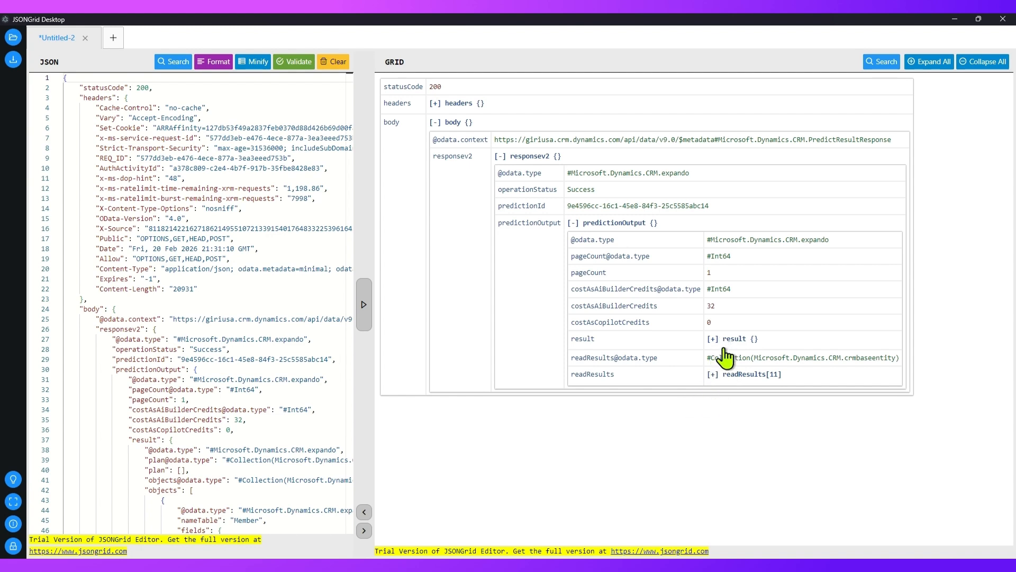
left_click(712, 373)
left_click_drag(674, 545, 903, 545)
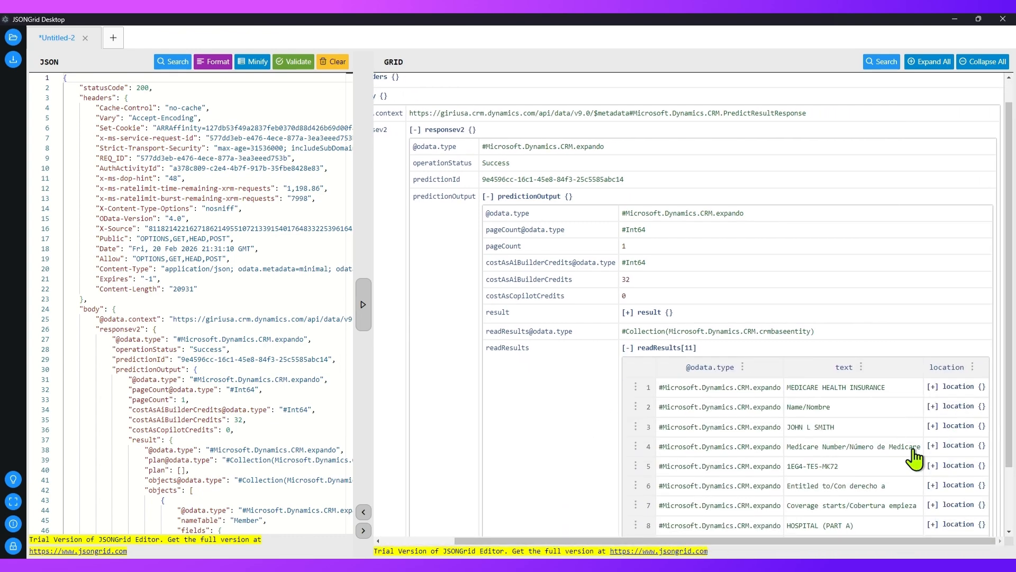
scroll(914, 457, "down", 3)
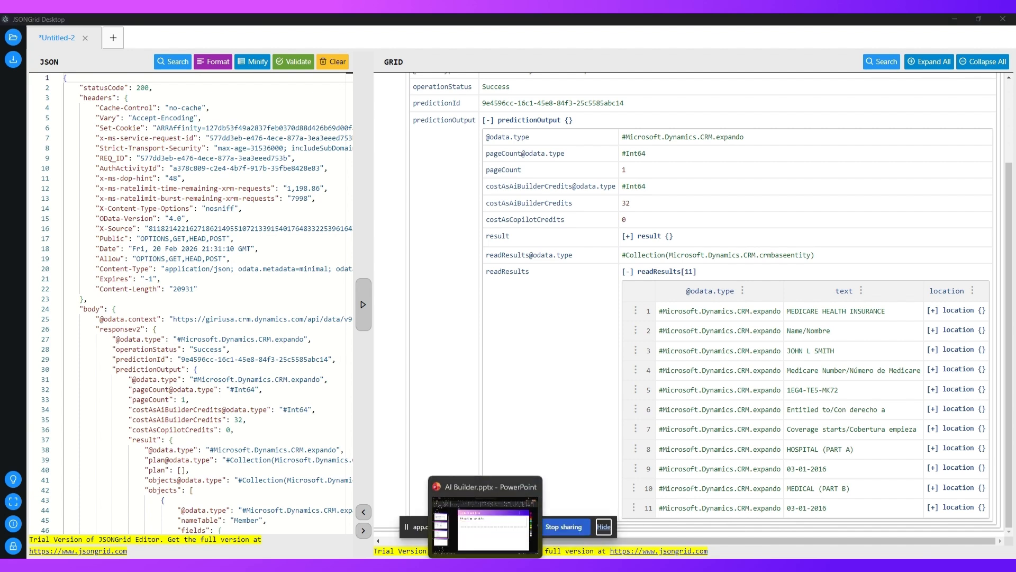
- Switch to the IDENTITY DOC folder in File Explorer and view med1usa.png to compare it with the extracted text
left_click(530, 566)
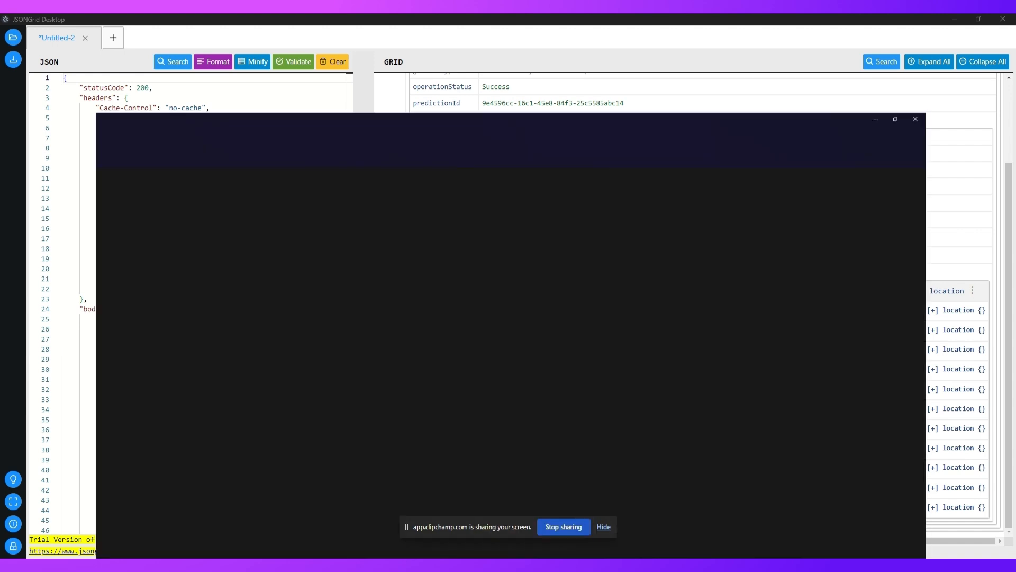
left_click(603, 527)
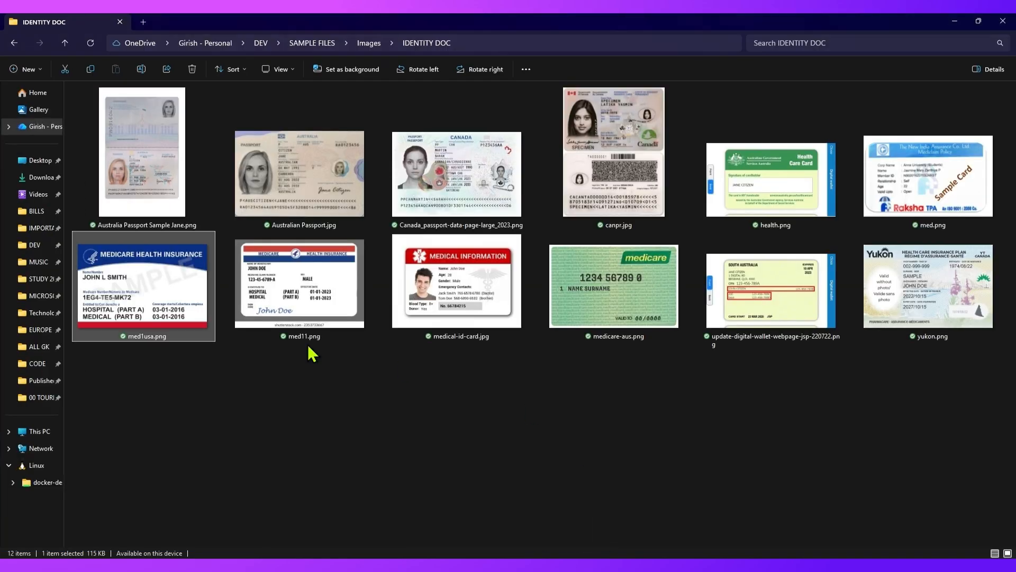
double_click(146, 303)
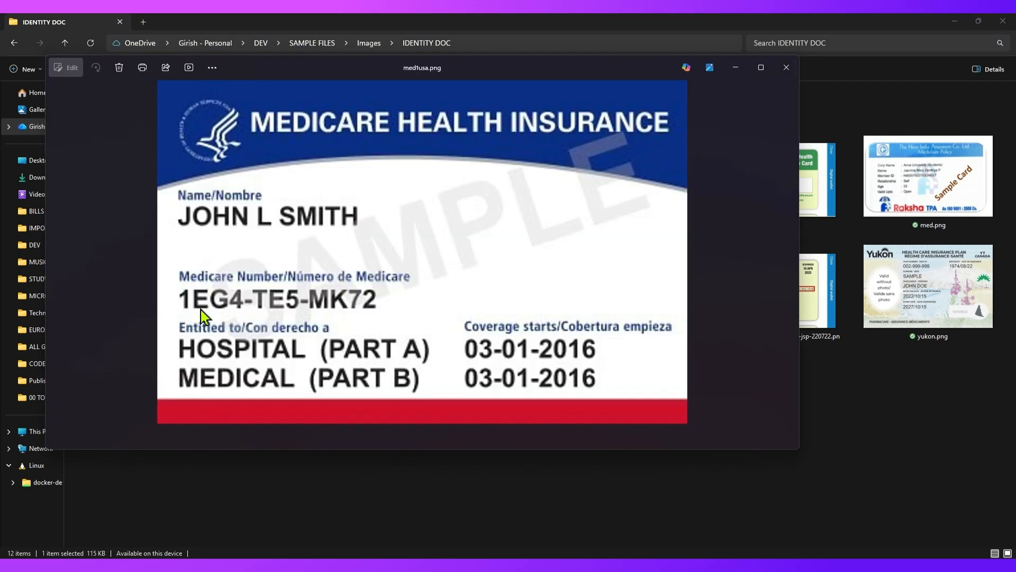
- Return from the med1usa.png image to JSONGrid Desktop, collapse readResults and expand the result object under predictionOutput
scroll(475, 292, "up", 3)
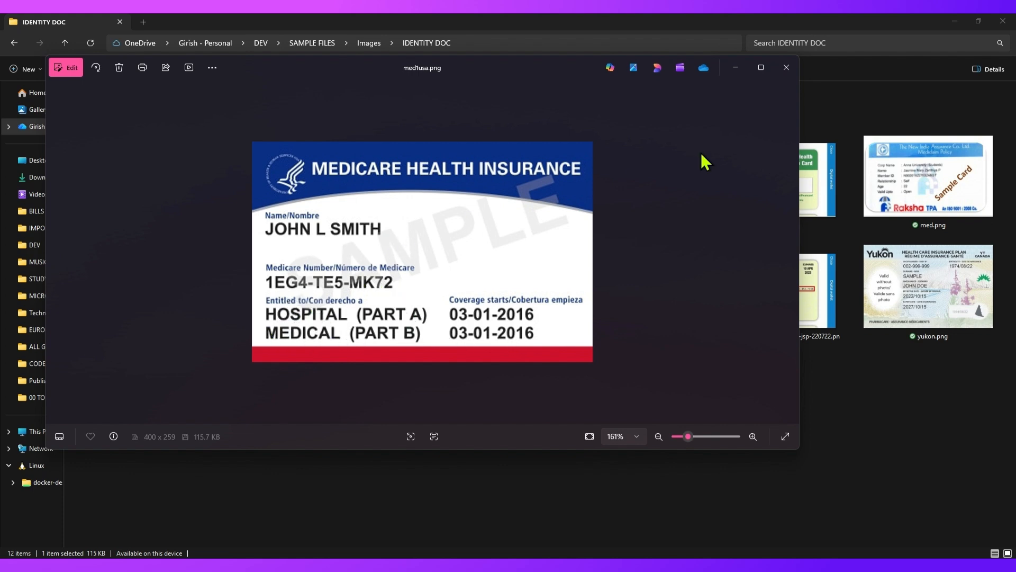
left_click(736, 67)
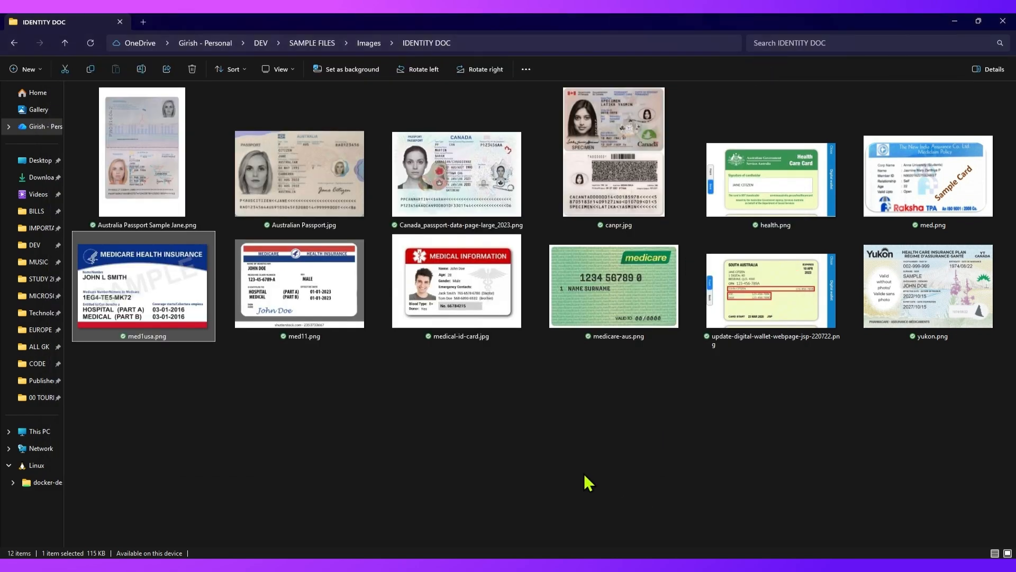
key("alt+Tab")
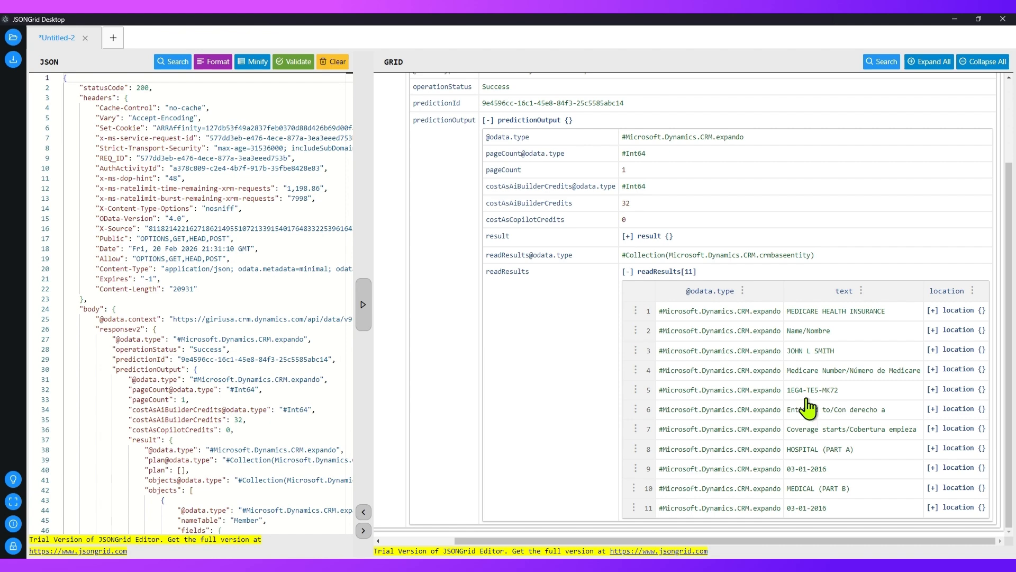
left_click(627, 271)
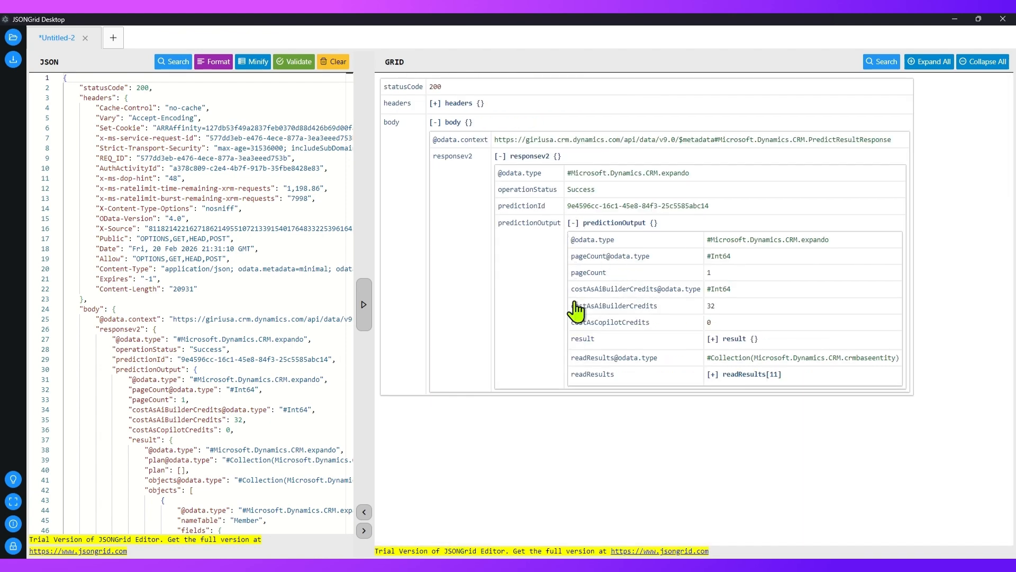
left_click(713, 339)
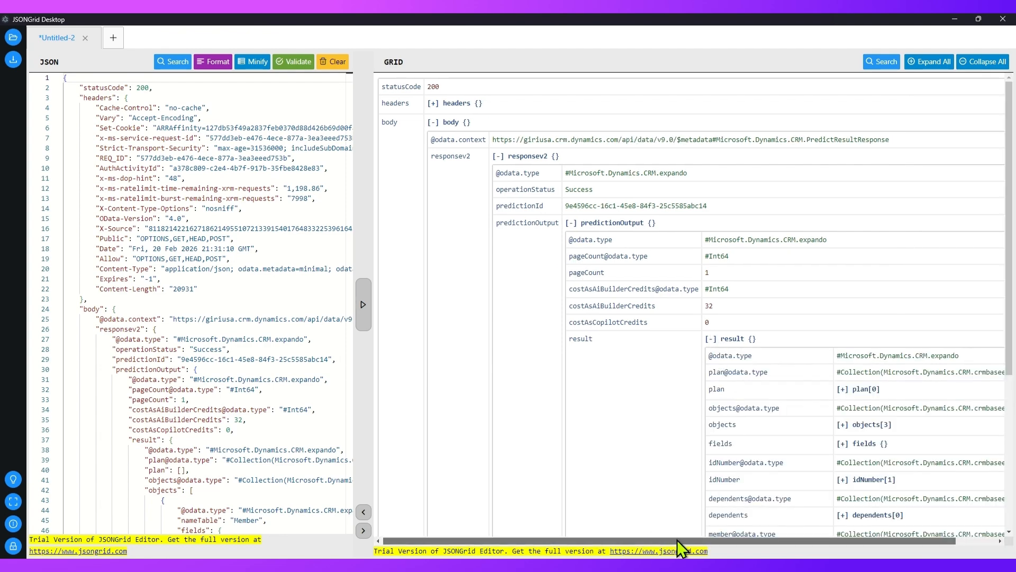
- Expand member, its fields and the Name object in the result to examine the extracted member name and confidence
left_click_drag(674, 540, 714, 541)
scroll(932, 440, "down", 3)
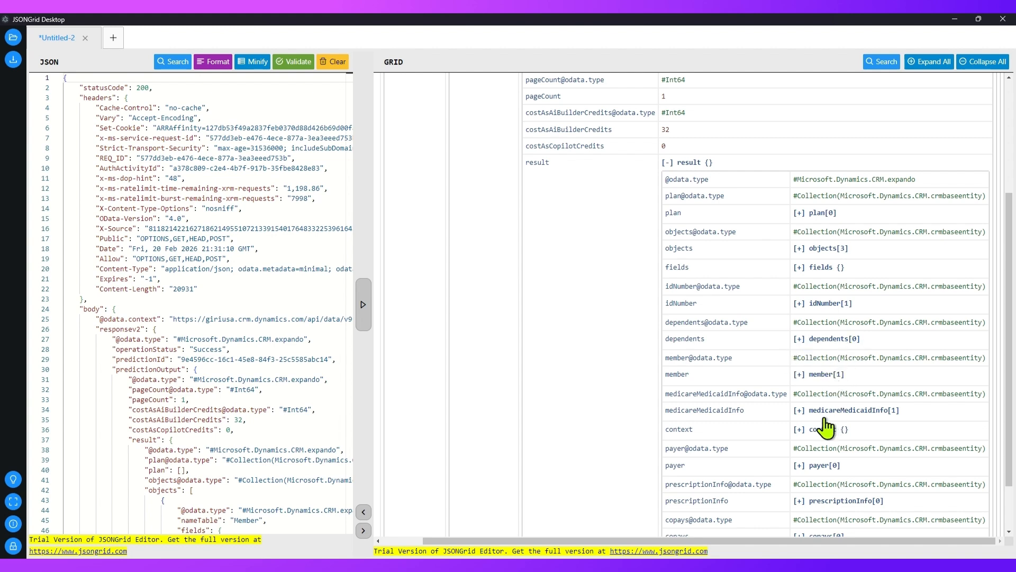
left_click(799, 375)
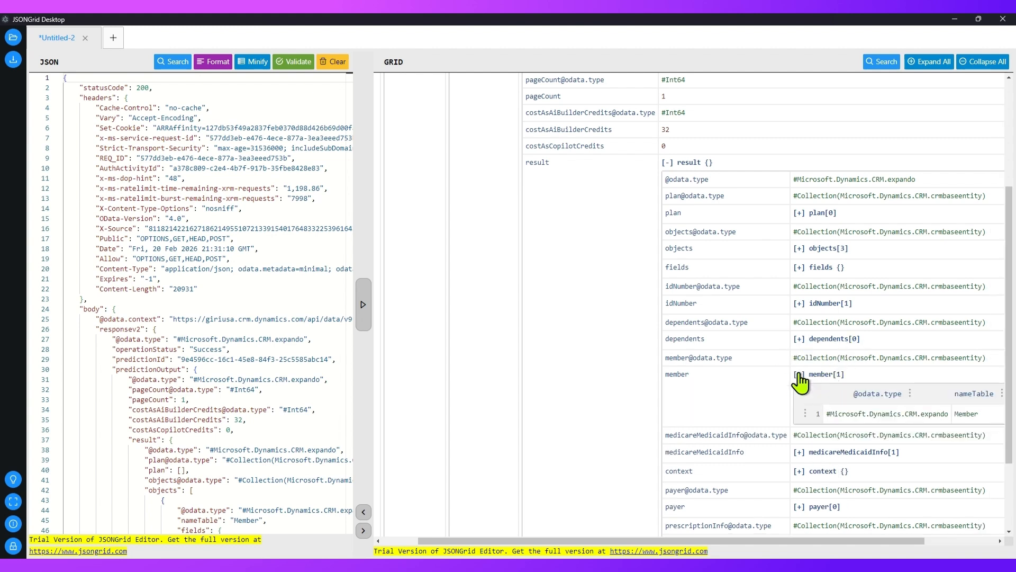
left_click_drag(879, 541, 950, 541)
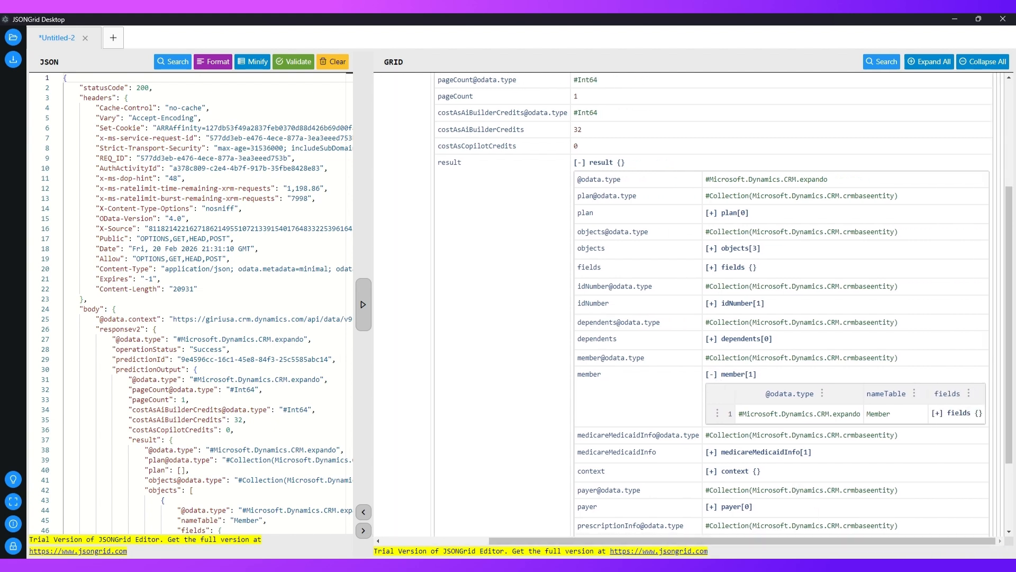
left_click(937, 413)
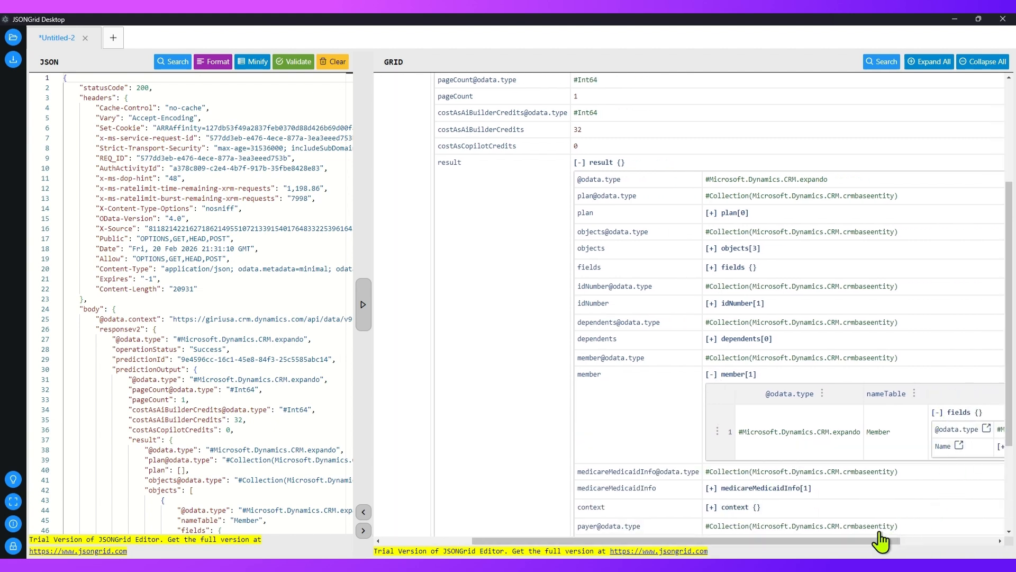
left_click_drag(885, 541, 992, 541)
left_click(862, 446)
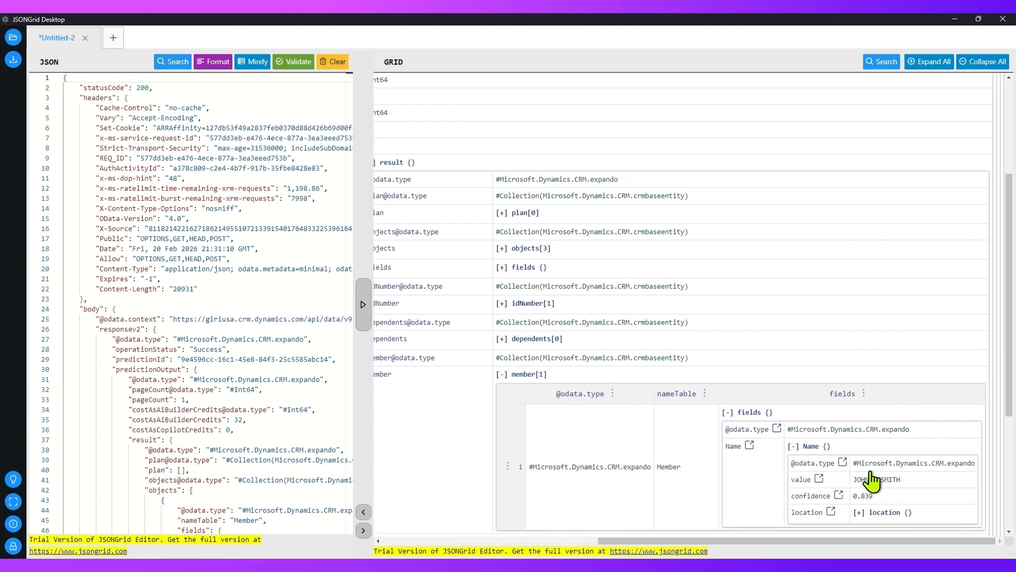
- Collapse member, then expand the result's fields and Insurer objects to examine the insurer value and confidence
left_click_drag(805, 539, 604, 525)
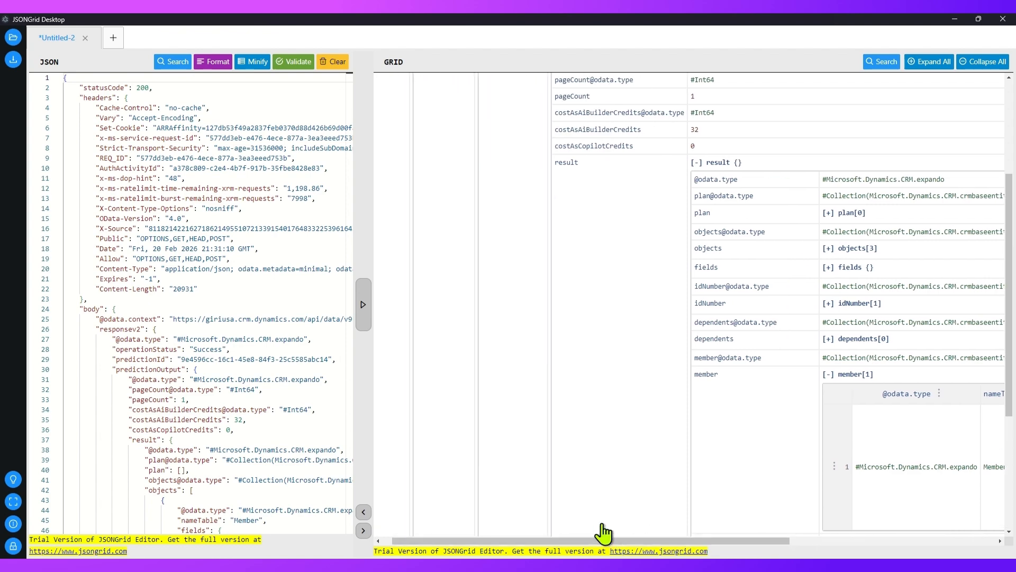
left_click(827, 374)
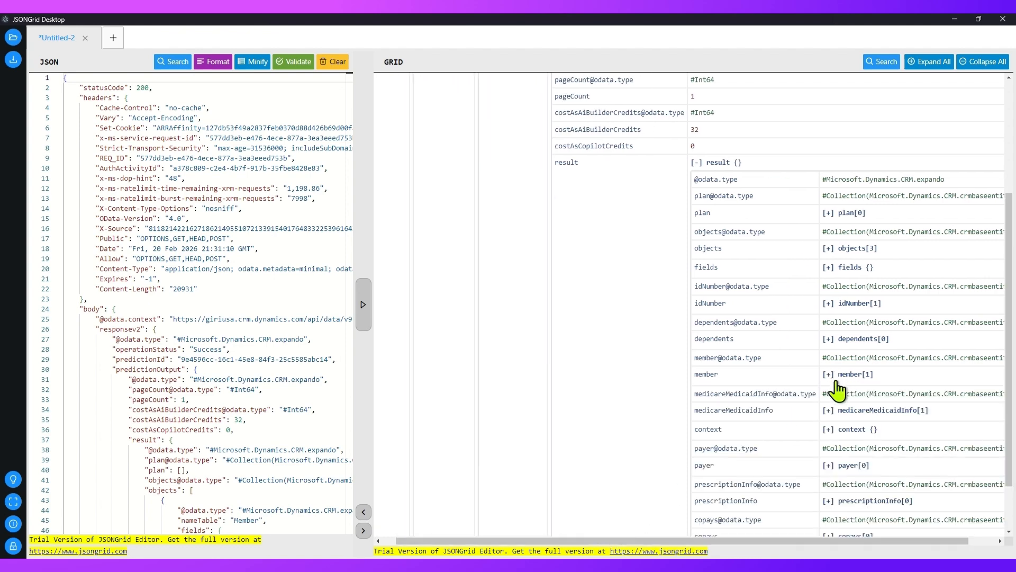
left_click(828, 268)
left_click(881, 302)
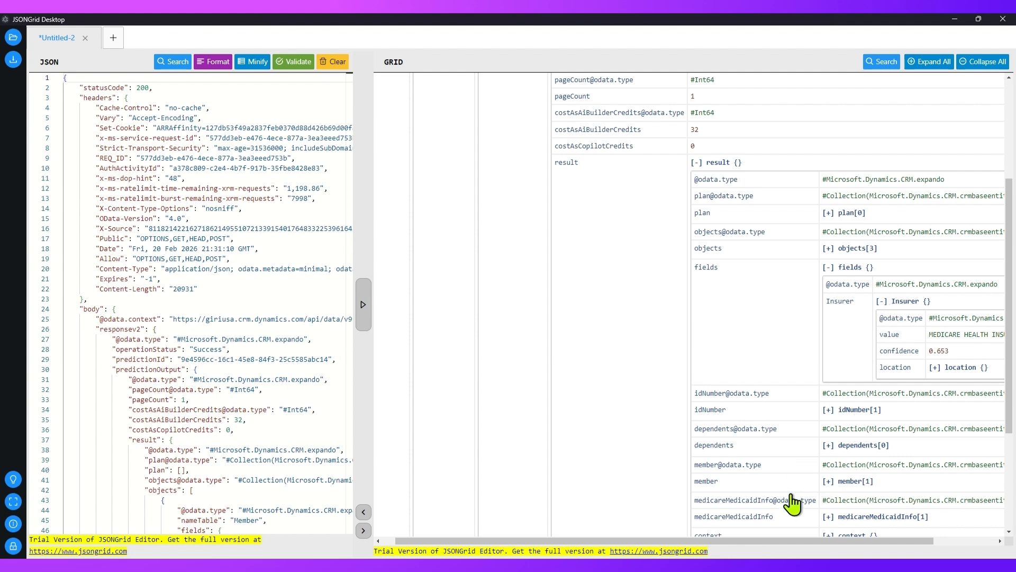
left_click_drag(819, 541, 881, 541)
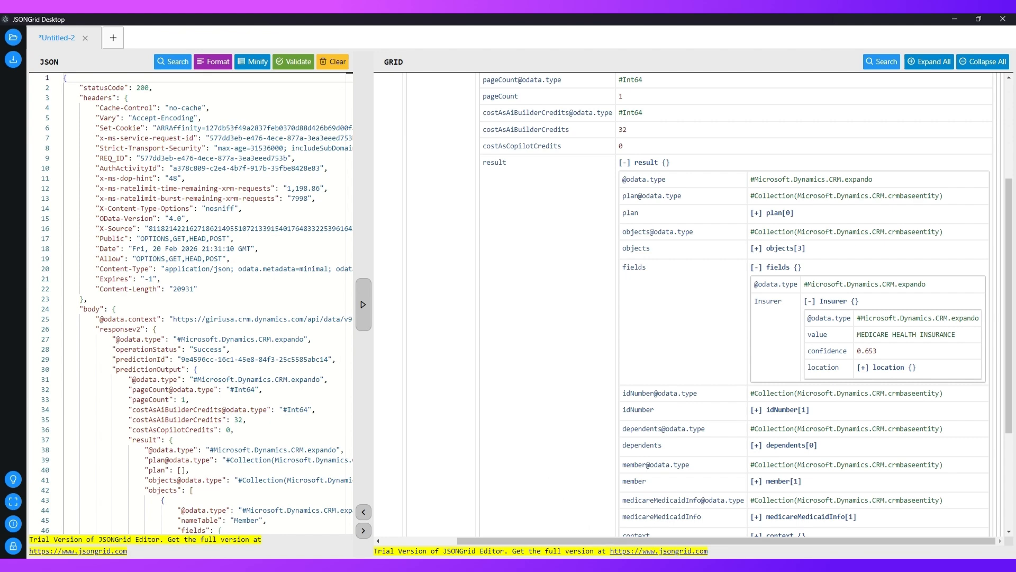
- Compare the extracted insurer with the med1usa.png card, then check idNumber and the remaining result entries in the grid
key("alt+Tab")
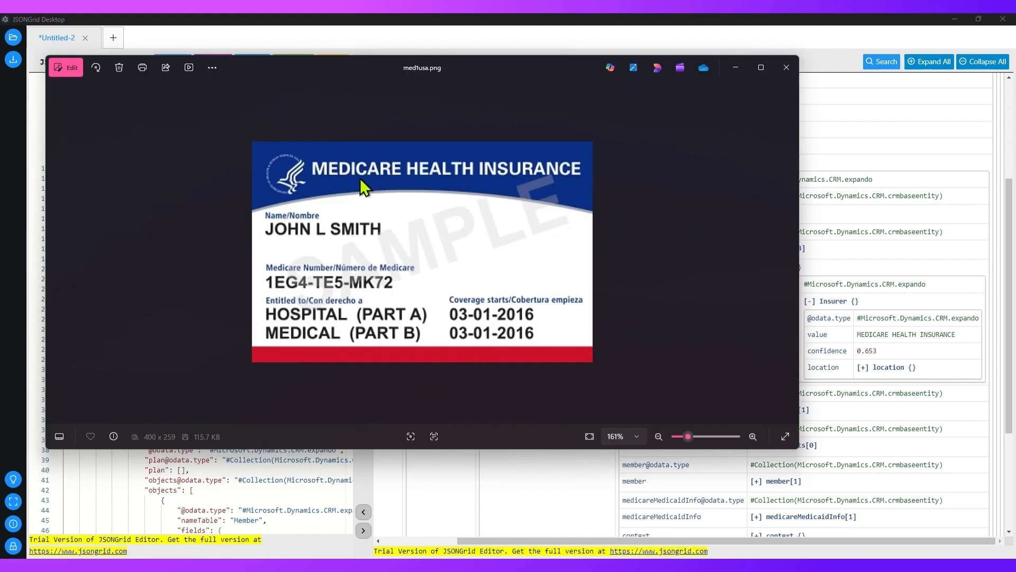
left_click(740, 64)
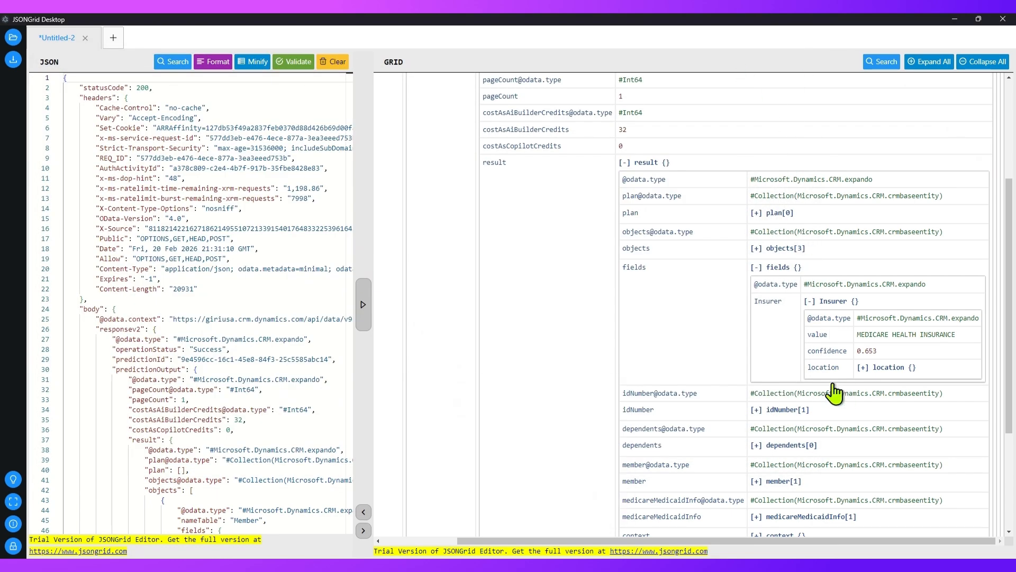
left_click(754, 411)
left_click(756, 411)
scroll(771, 503, "down", 3)
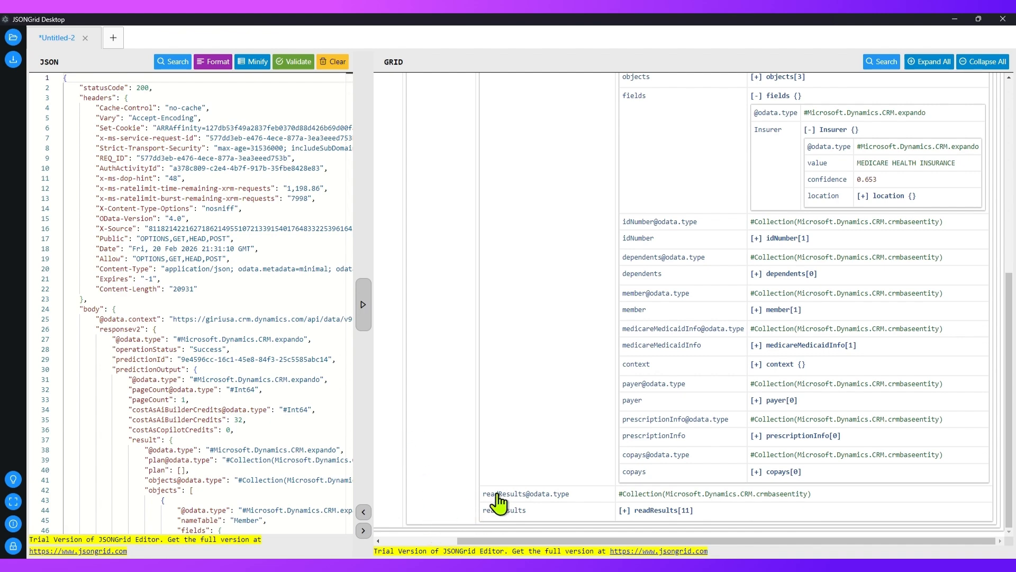
- Switch to the IDENTITY DOC folder, close med1usa.png and preview yukon.png as the next sample card
key("alt+Tab")
key("Return")
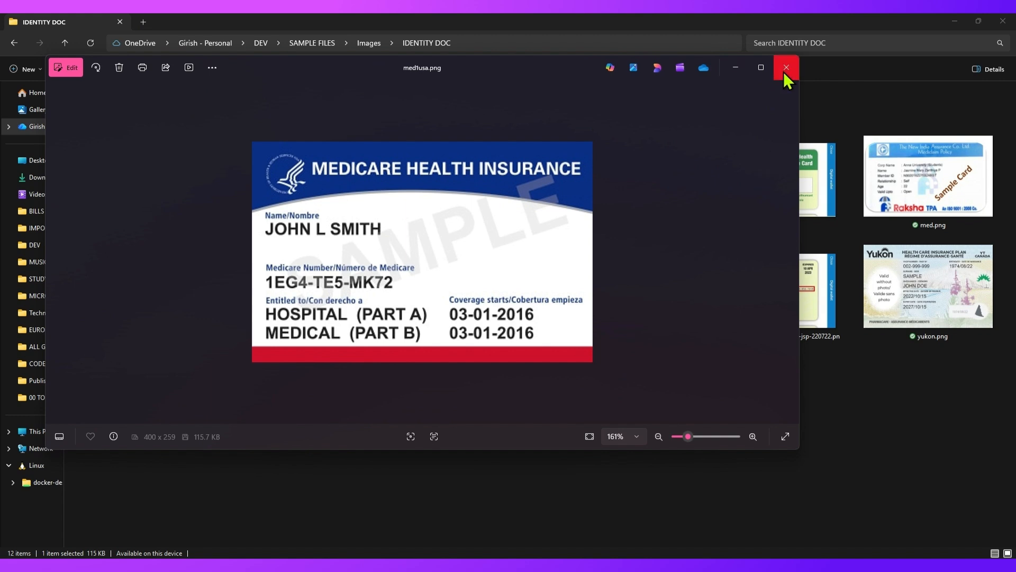
left_click(784, 69)
double_click(894, 261)
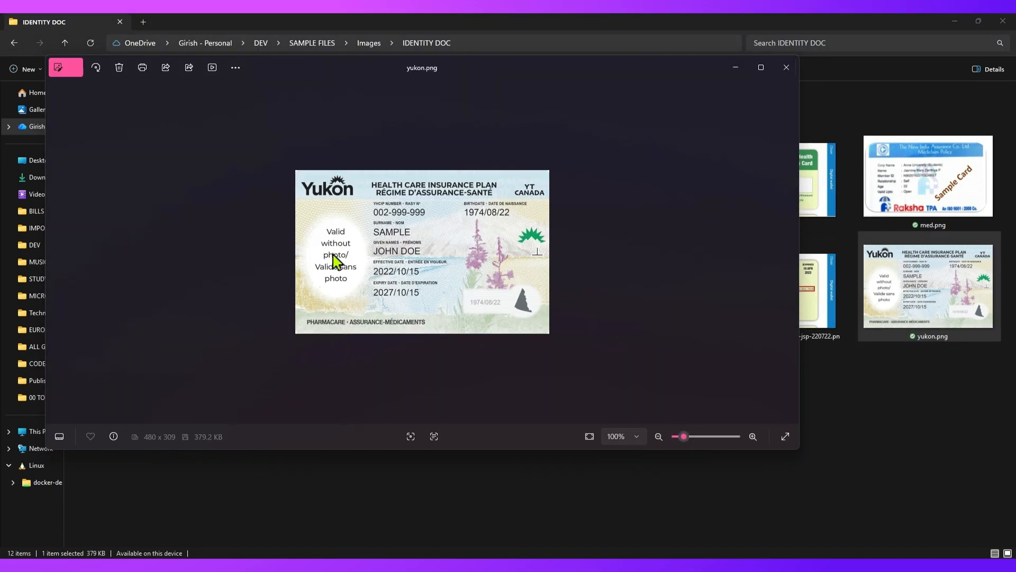
left_click(789, 68)
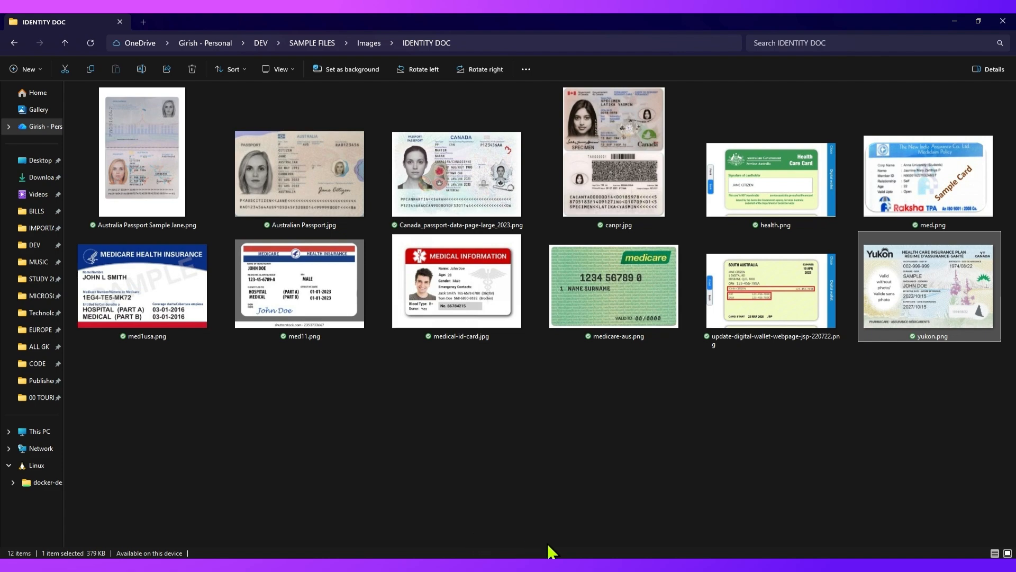
- Switch to Power Automate, close the raw outputs of the extraction action and return the flow to edit mode
mouse_move(556, 563)
left_click(562, 517)
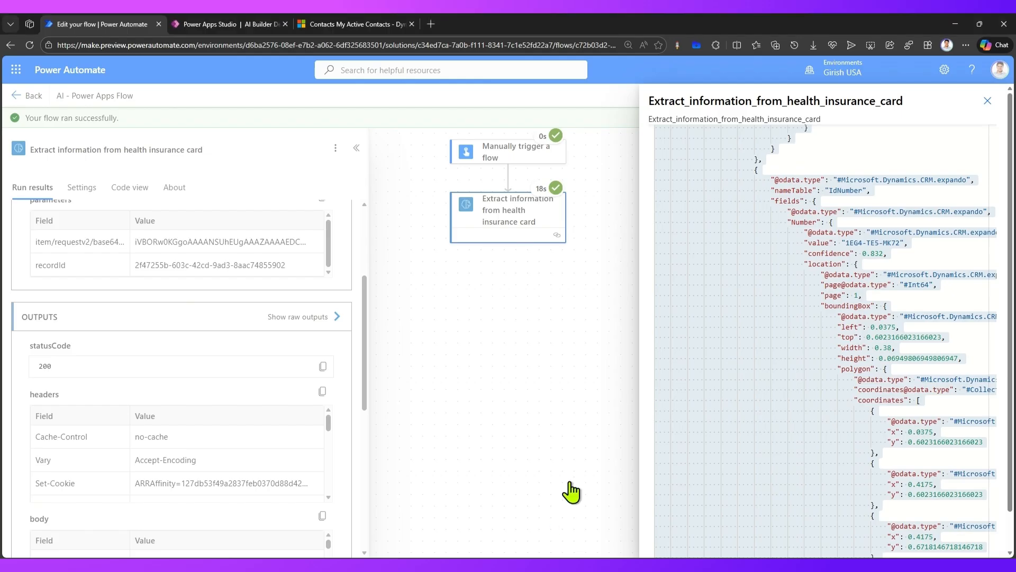
left_click(987, 101)
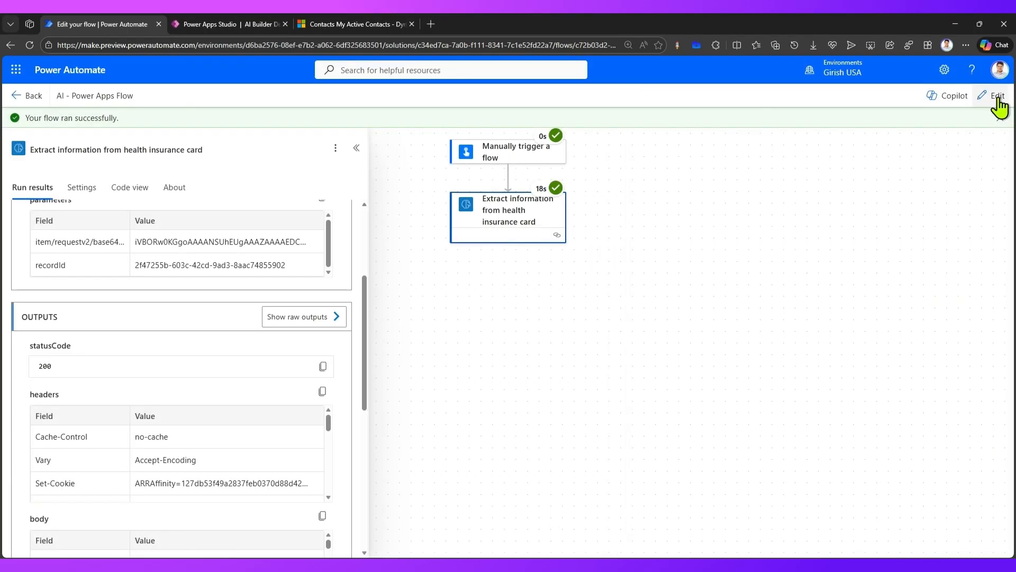
left_click(997, 99)
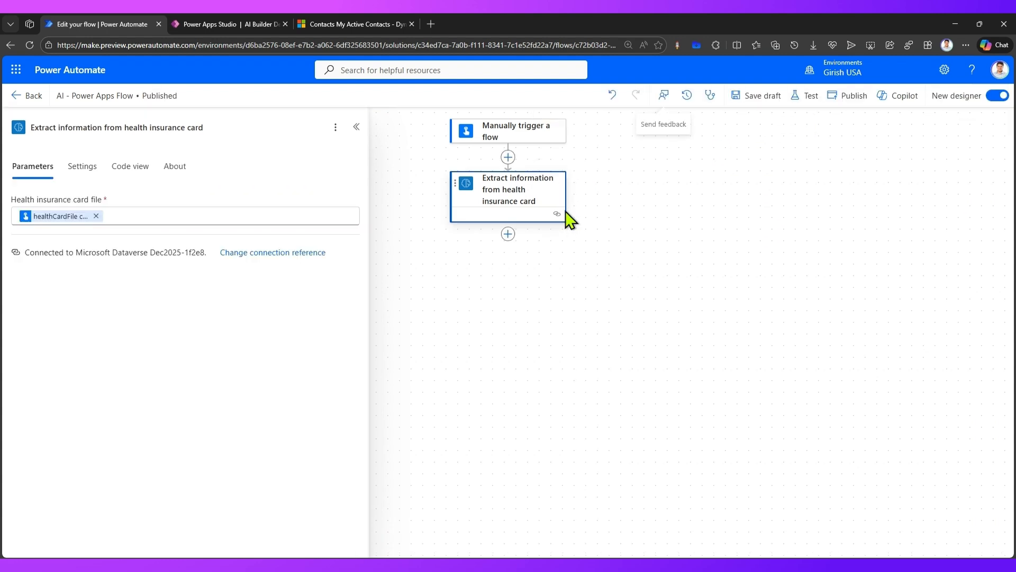
- Test the flow manually with yukon.png imported as the healthCardFile and run it
left_click(809, 98)
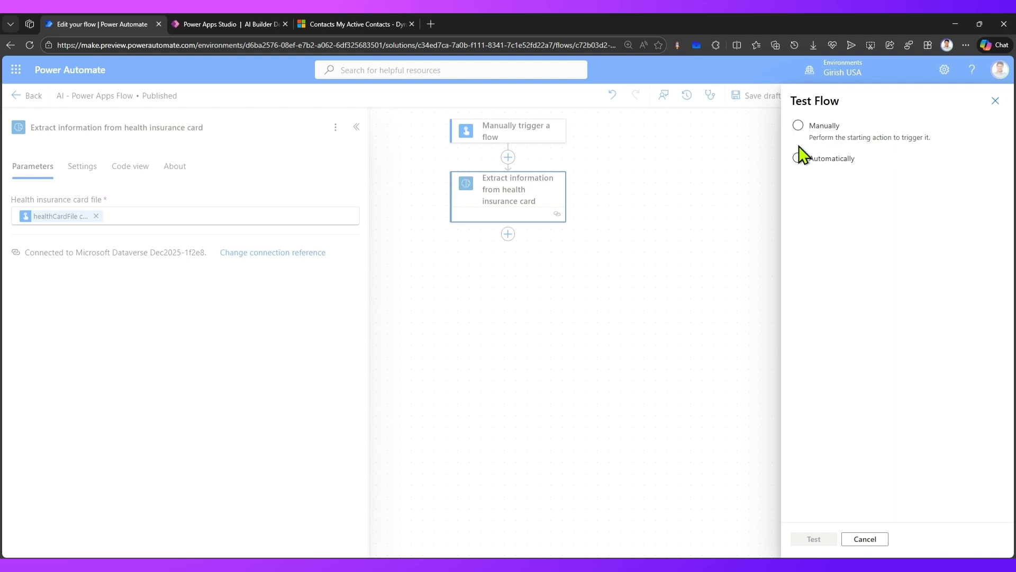
left_click(821, 539)
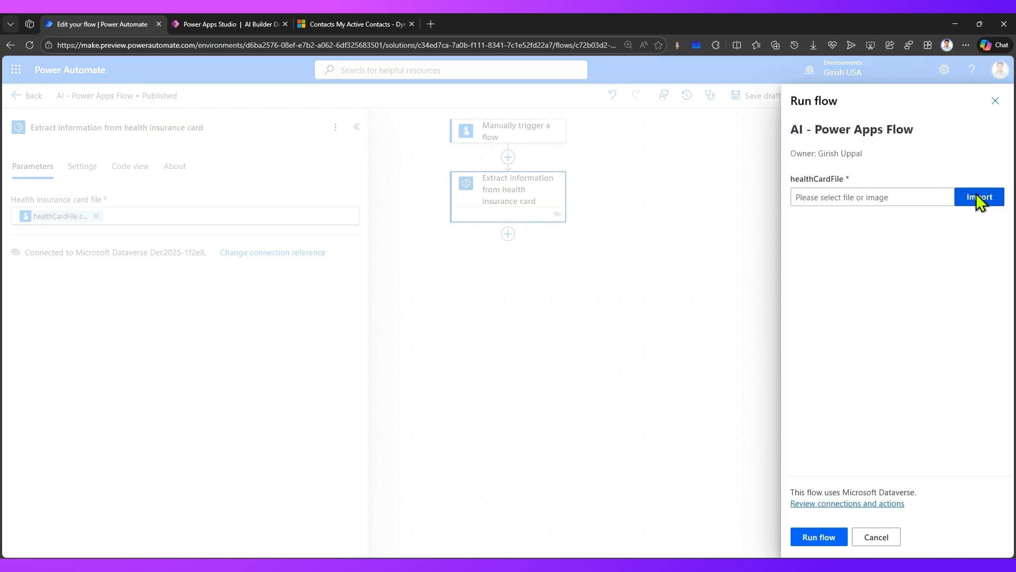
left_click(977, 197)
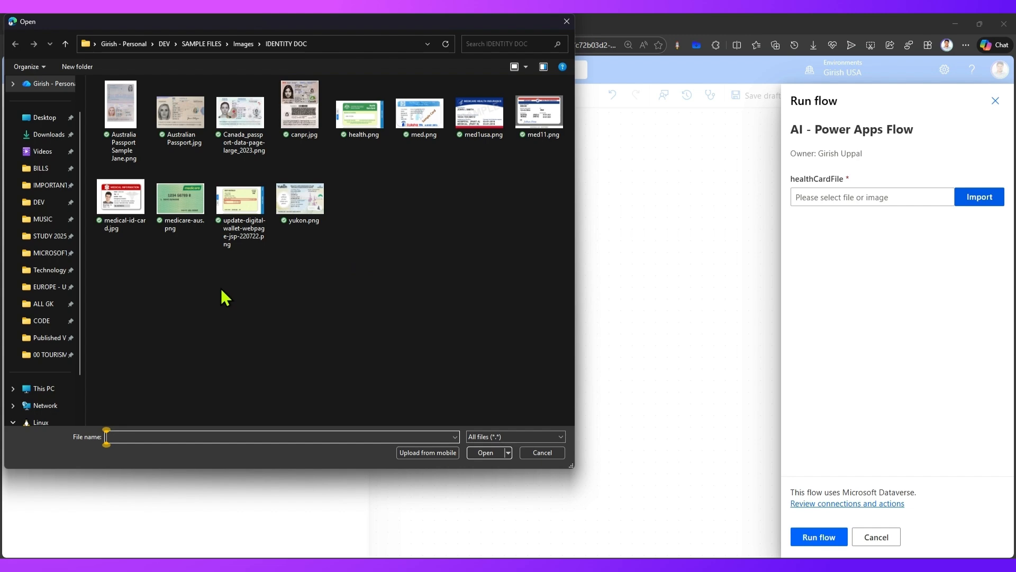
left_click(290, 200)
left_click(482, 453)
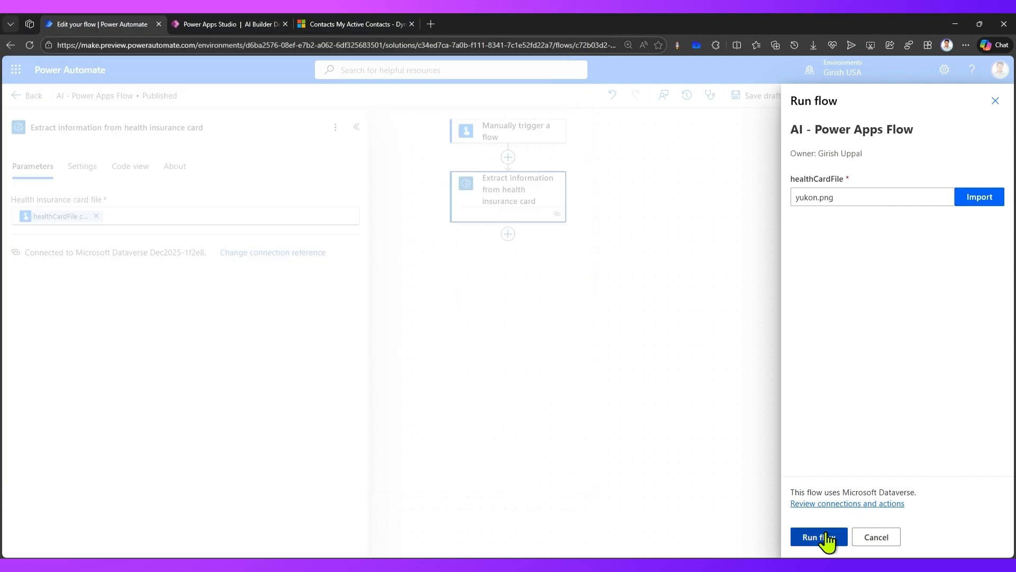
left_click(827, 539)
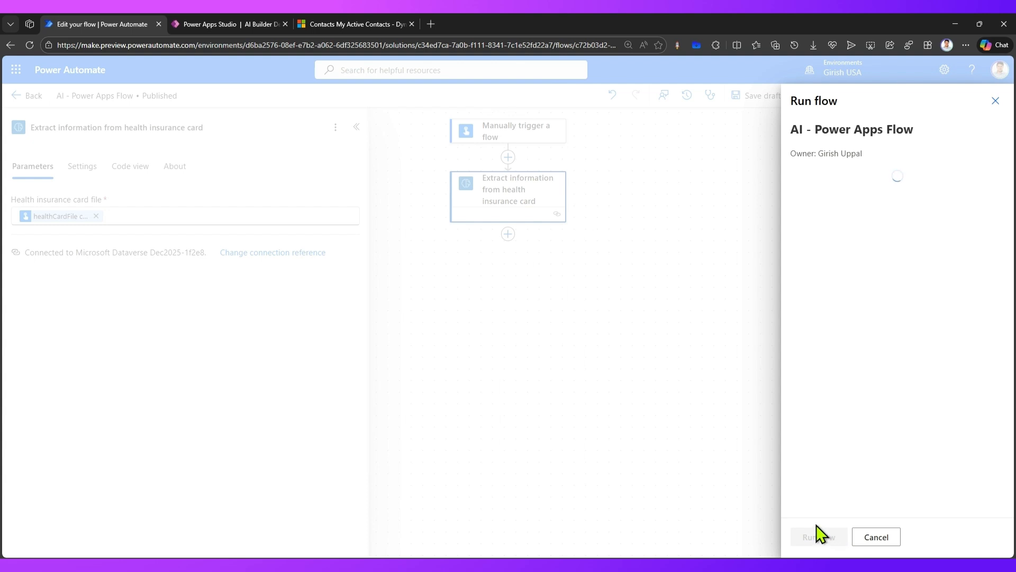
left_click(818, 536)
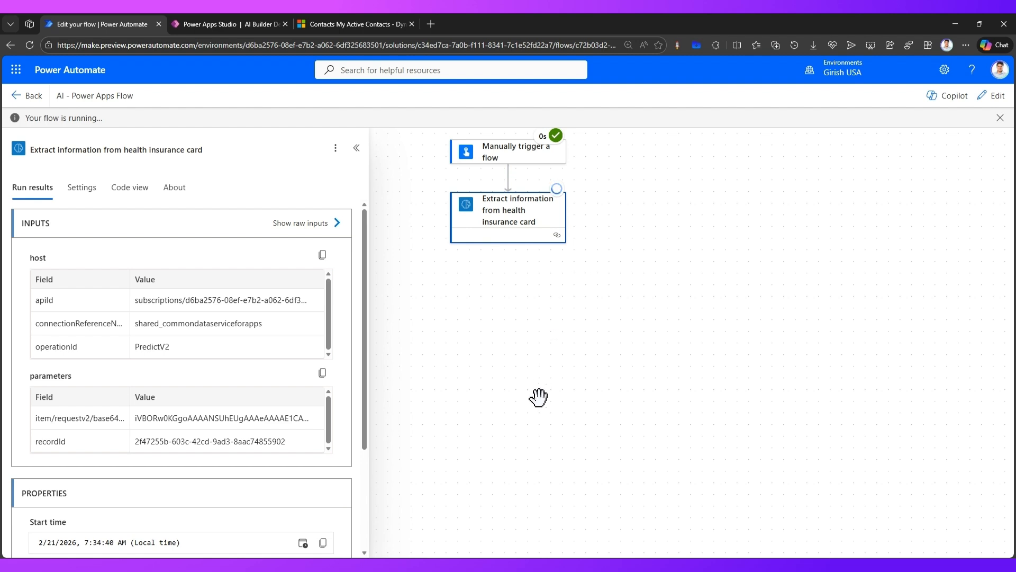
- View yukon.png from the IDENTITY DOC folder maximized and enlarged to examine its card details, then return to the flow run in Power Automate
left_click(544, 550)
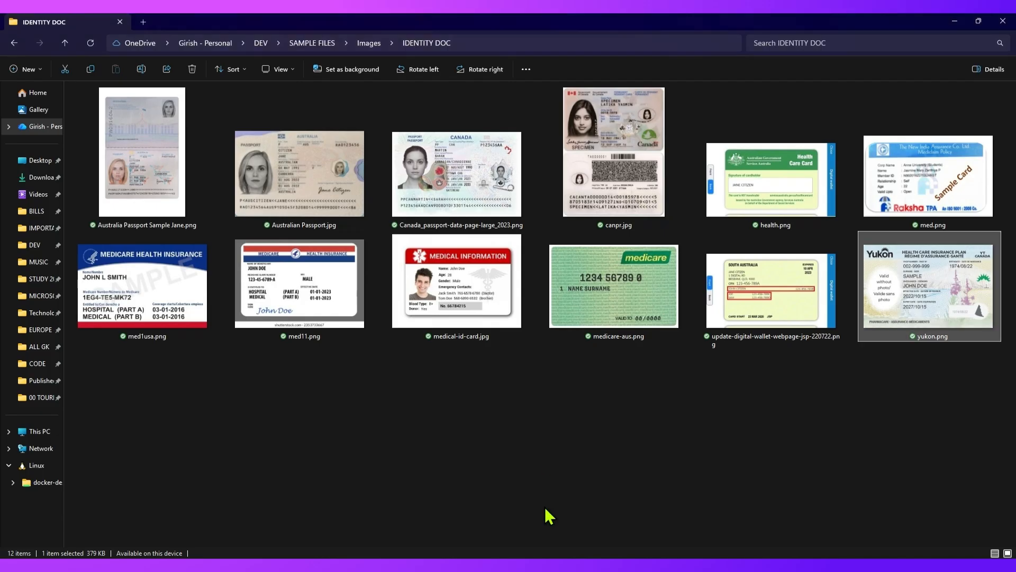
double_click(932, 281)
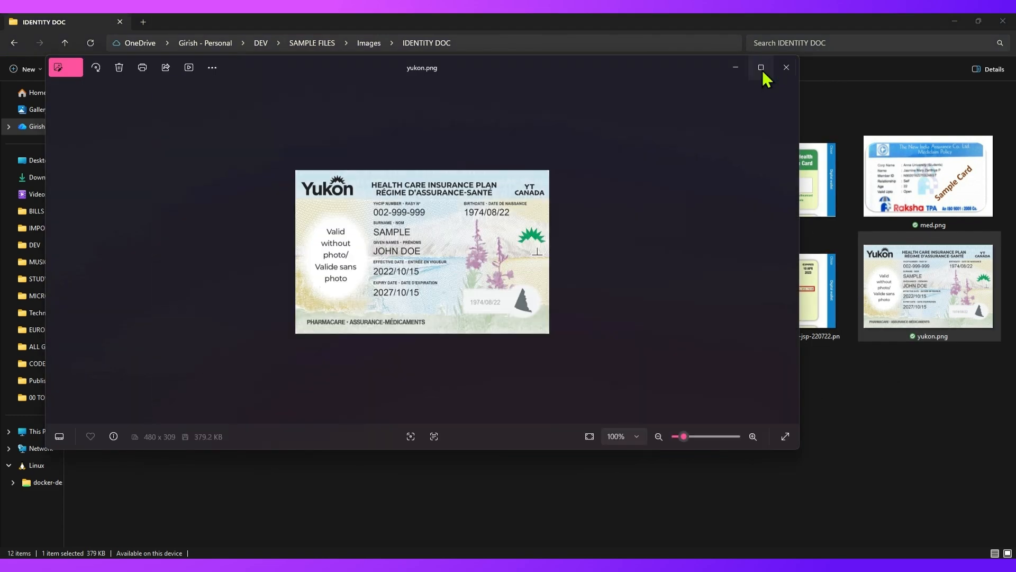
left_click(762, 68)
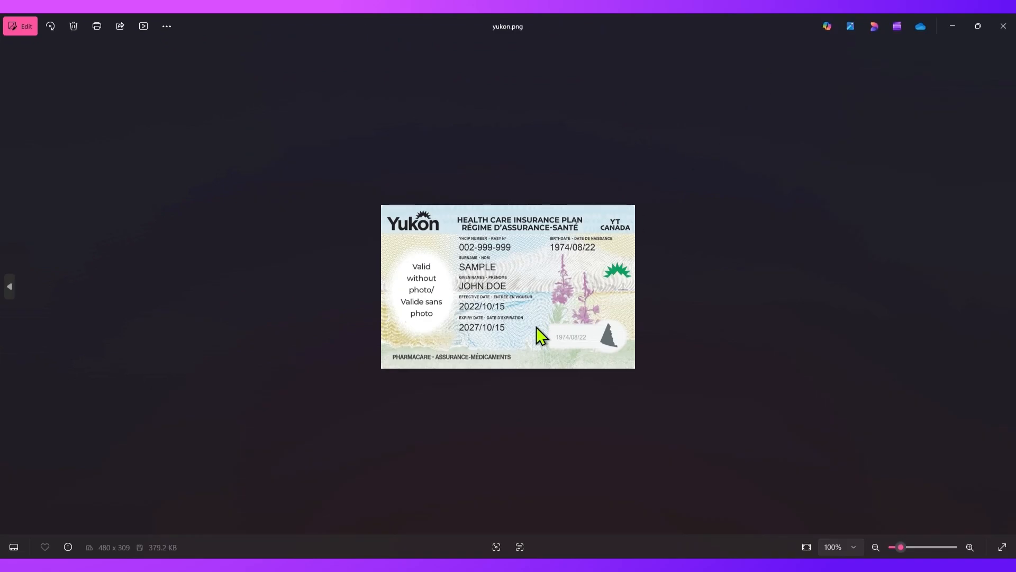
scroll(535, 326, "up", 3)
scroll(533, 324, "up", 1)
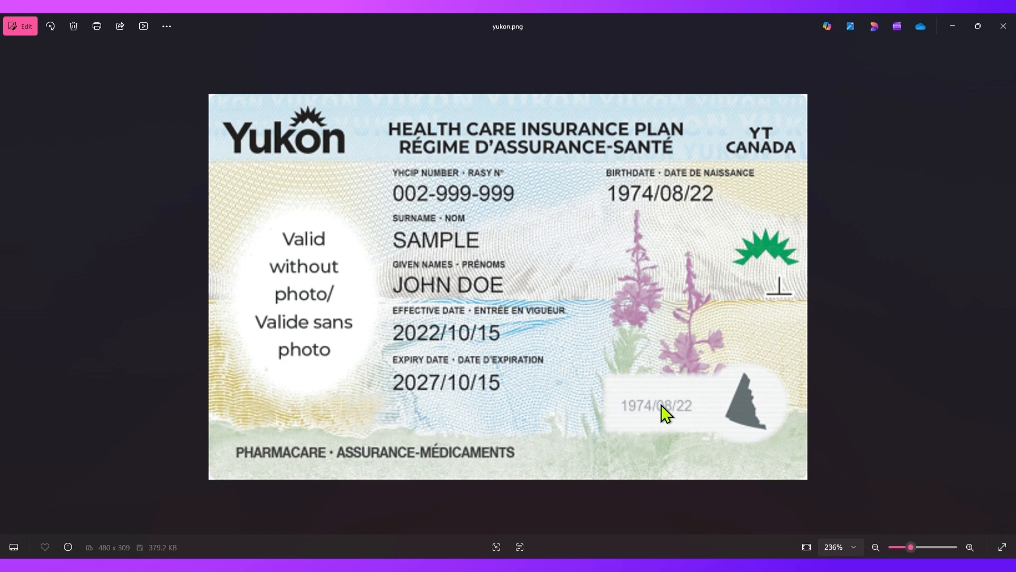
left_click(953, 27)
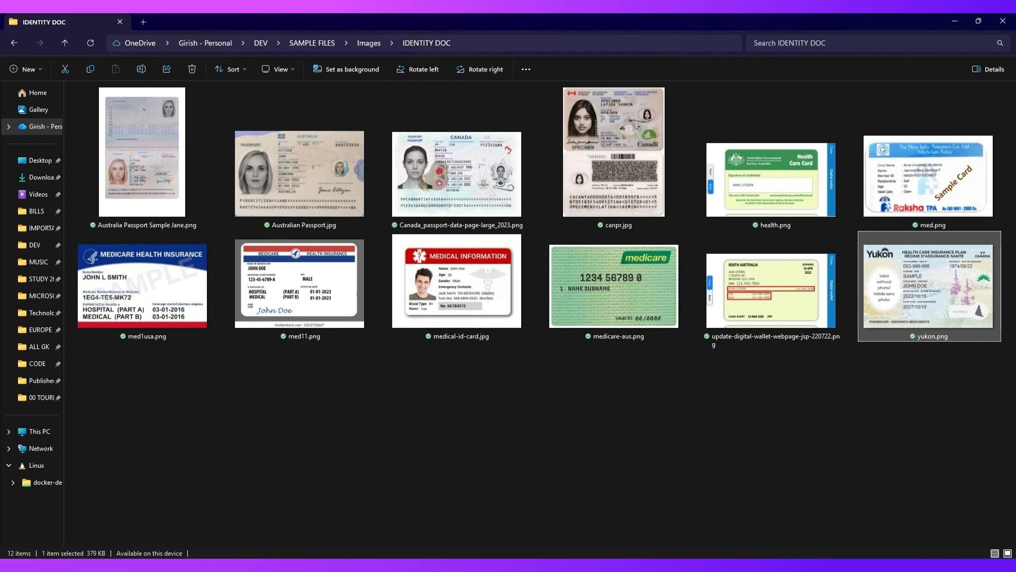
left_click(543, 566)
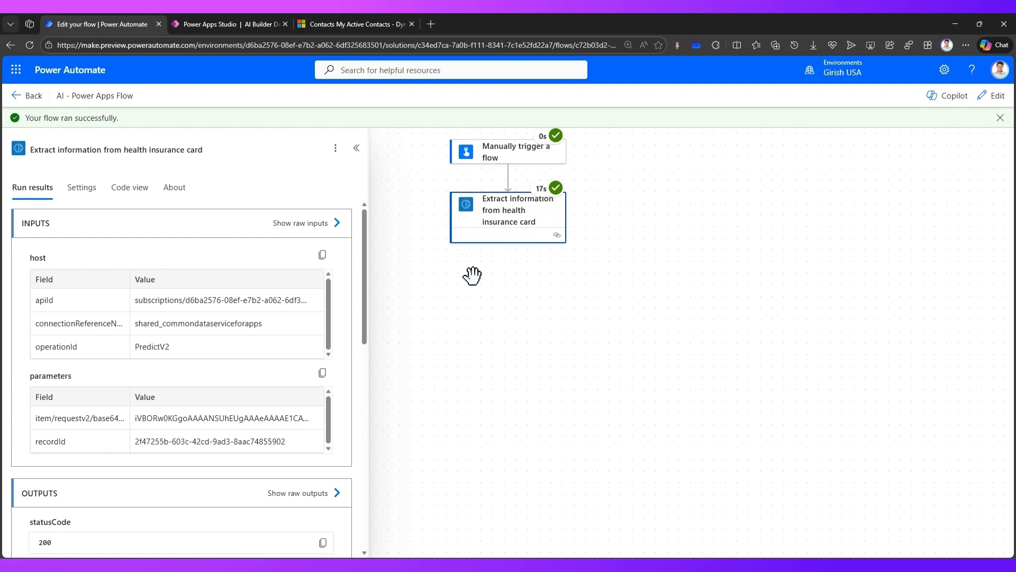
- Open the raw outputs of the health insurance card extraction action and copy the entire JSON
scroll(304, 481, "down", 3)
left_click(313, 320)
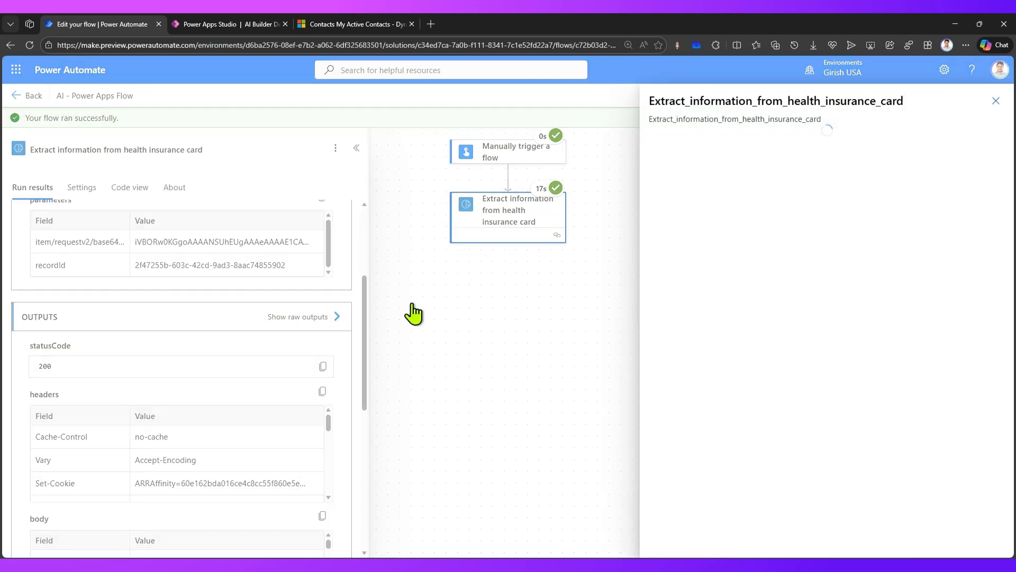
key("ctrl+a")
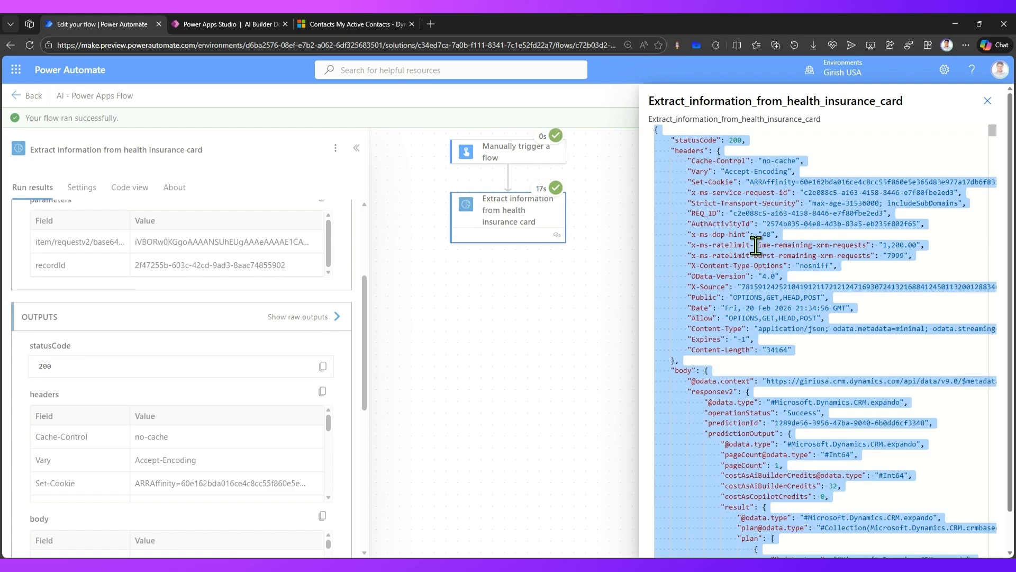
- Switch to JSONGrid Desktop, paste the copied JSON into a new document and generate its grid
left_click(474, 565)
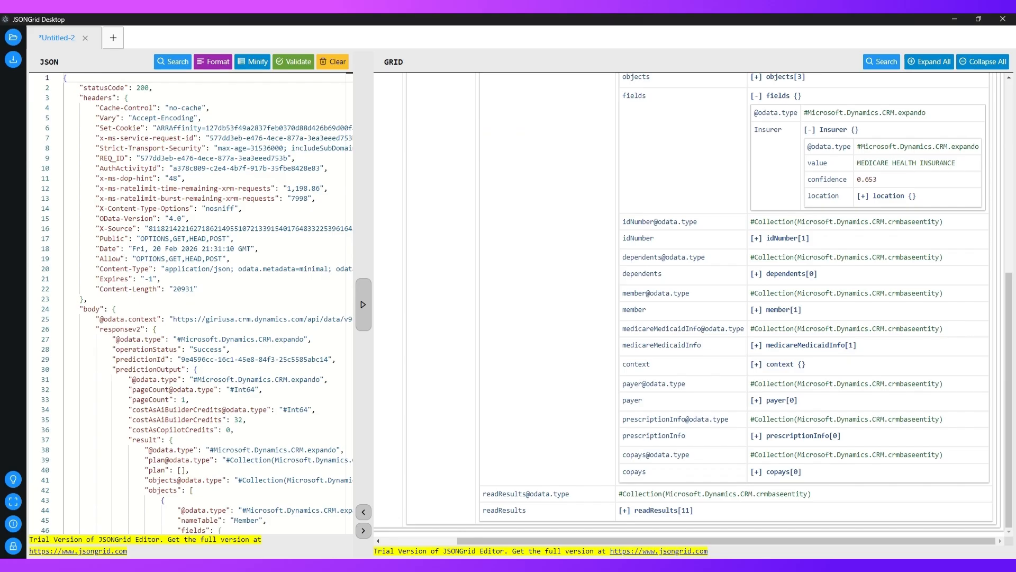
left_click(112, 37)
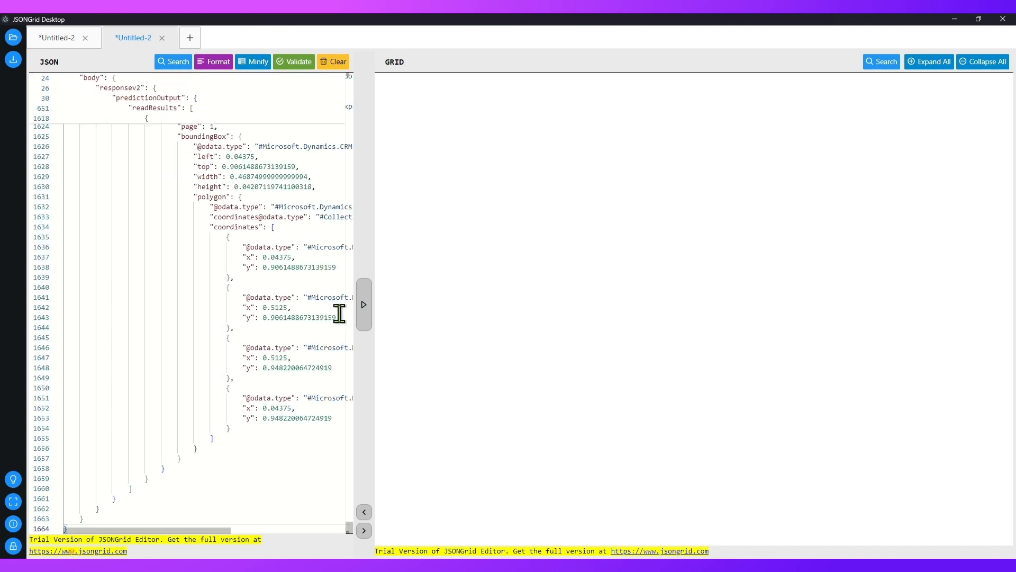
left_click(364, 320)
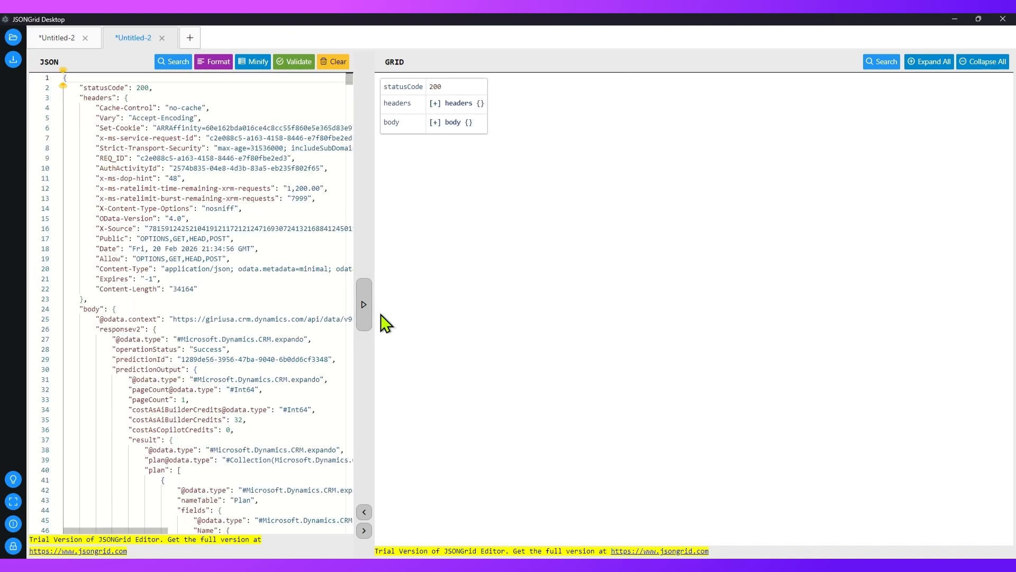
- Expand body, responsev2, predictionOutput and readResults in the grid, and compare the recognized text lines with the yukon.png card
left_click(435, 122)
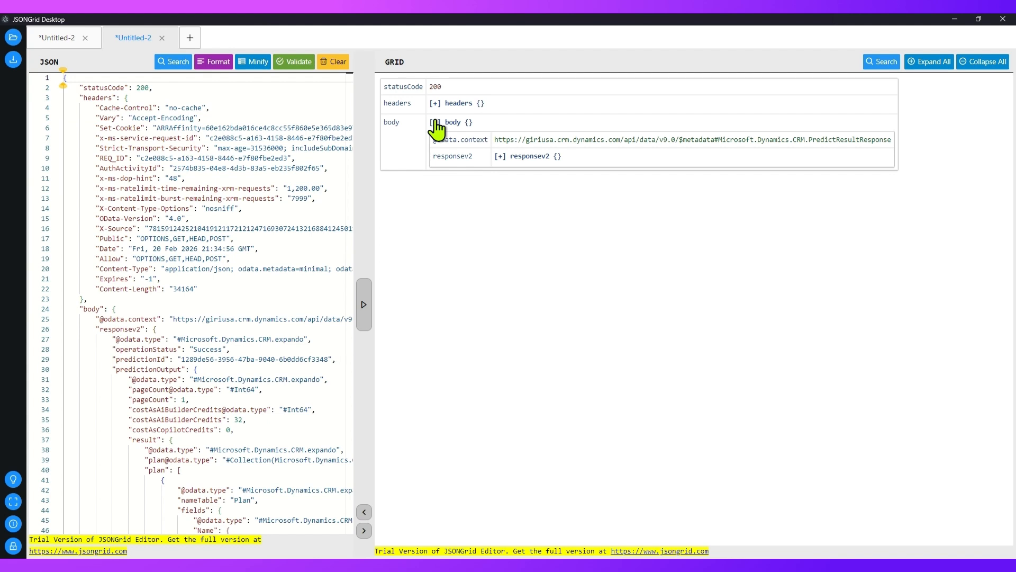
left_click(500, 157)
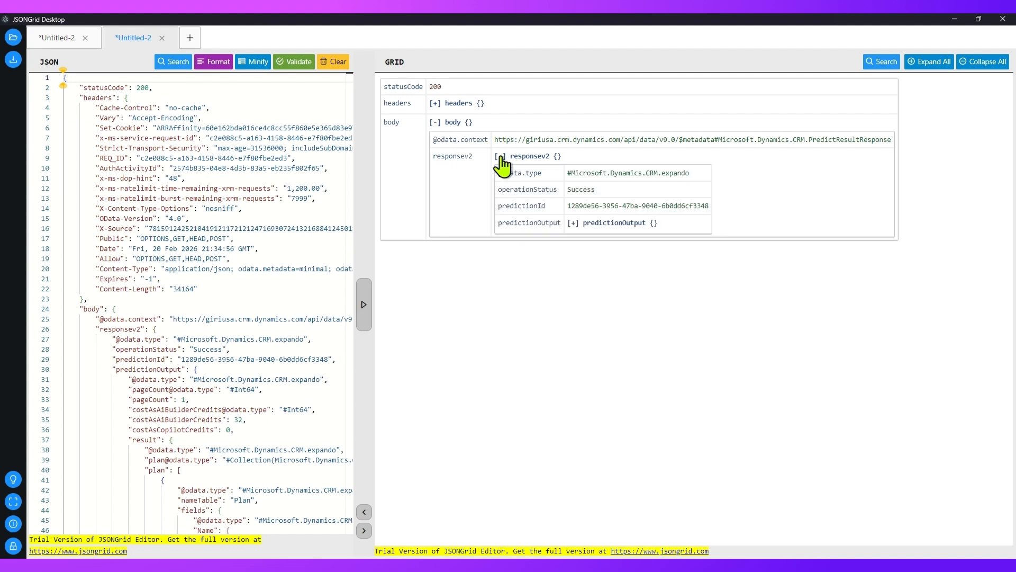
left_click(572, 223)
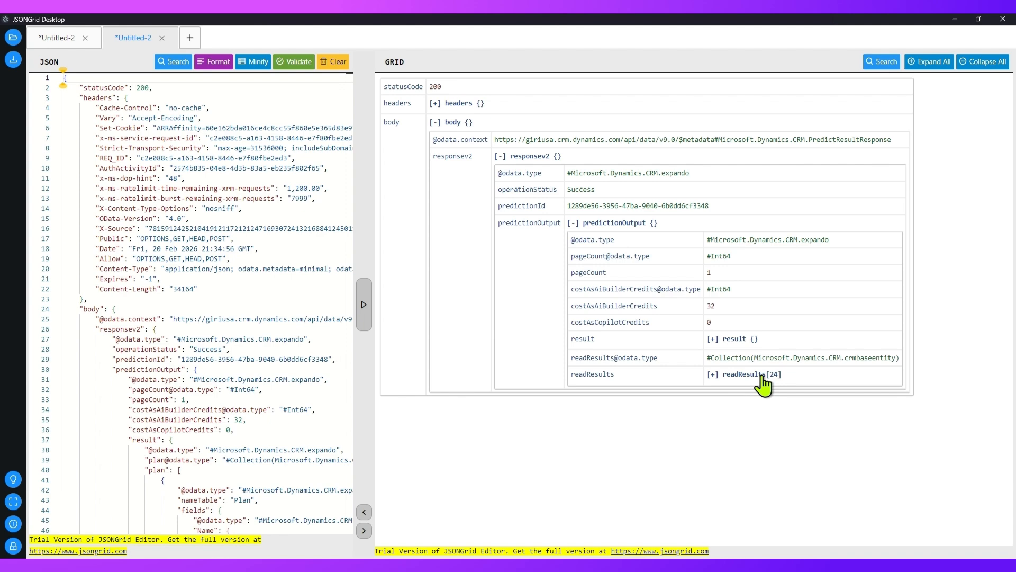
left_click(713, 374)
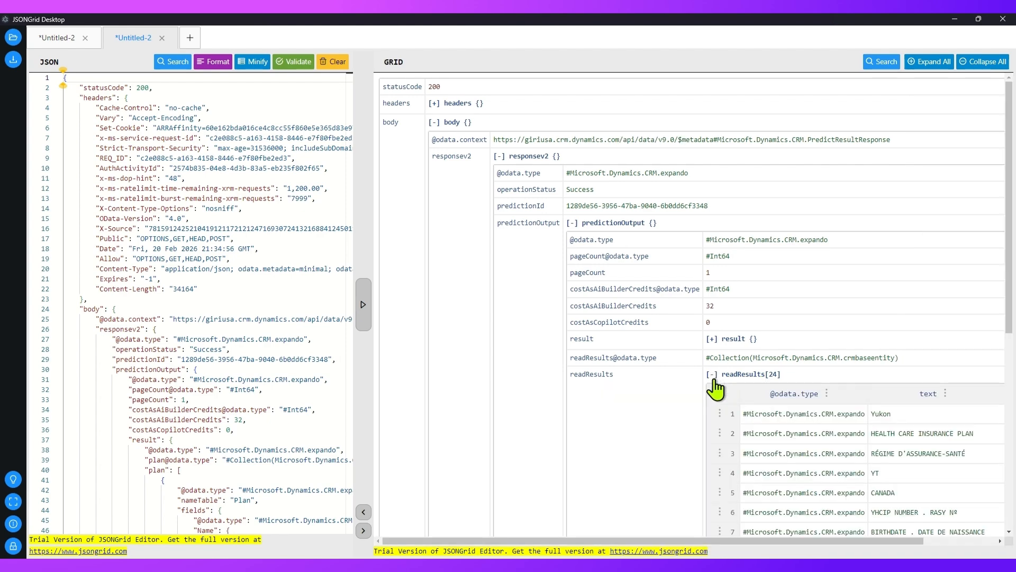
left_click_drag(649, 539, 751, 541)
scroll(941, 431, "down", 3)
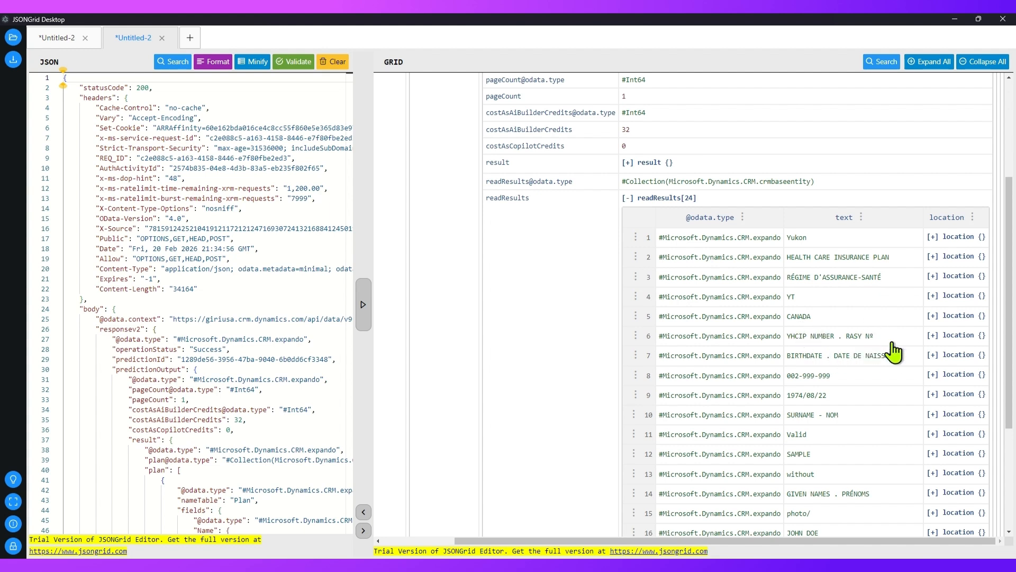
scroll(841, 439, "down", 2)
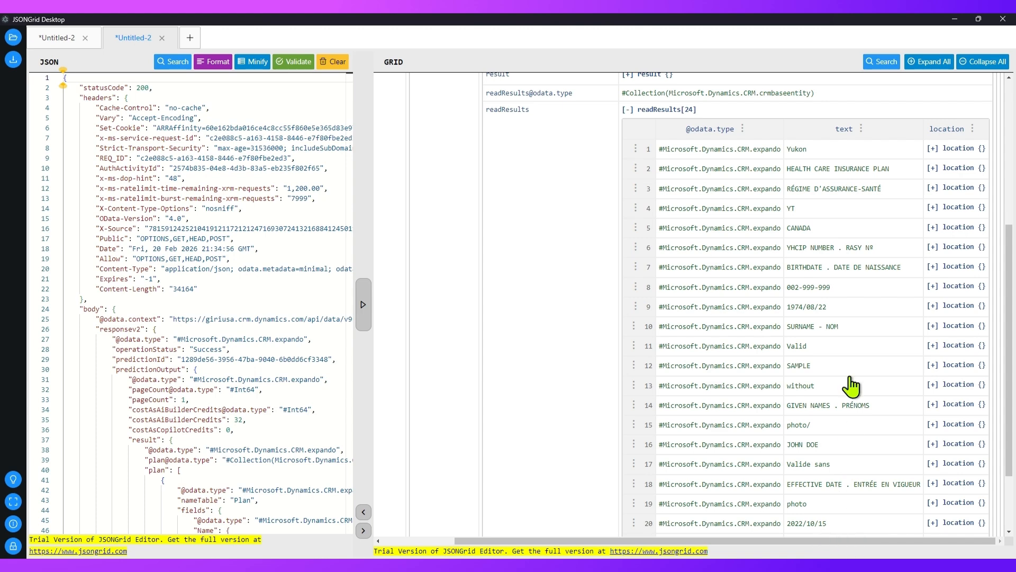
scroll(853, 402, "up", 2)
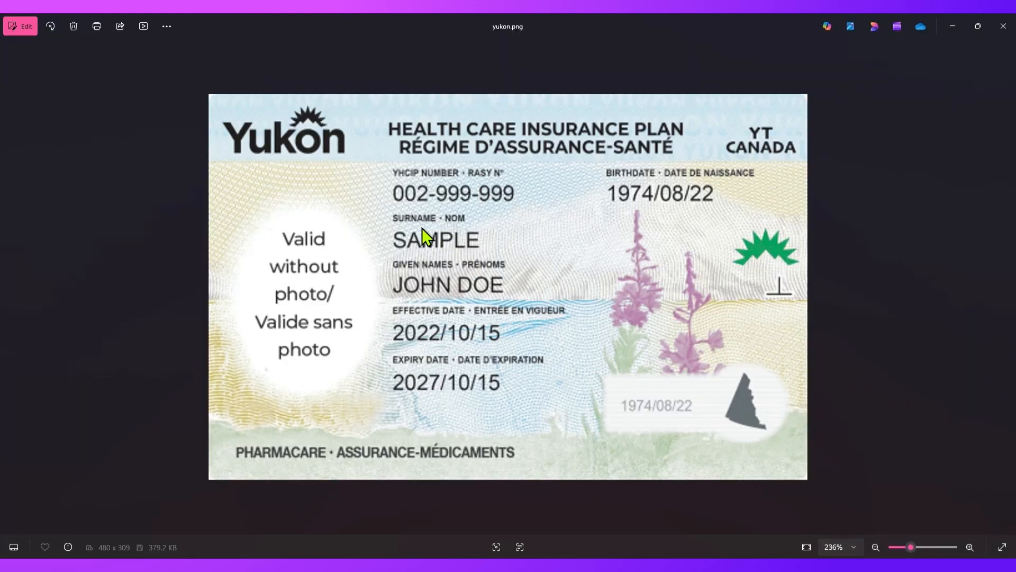
left_click(953, 26)
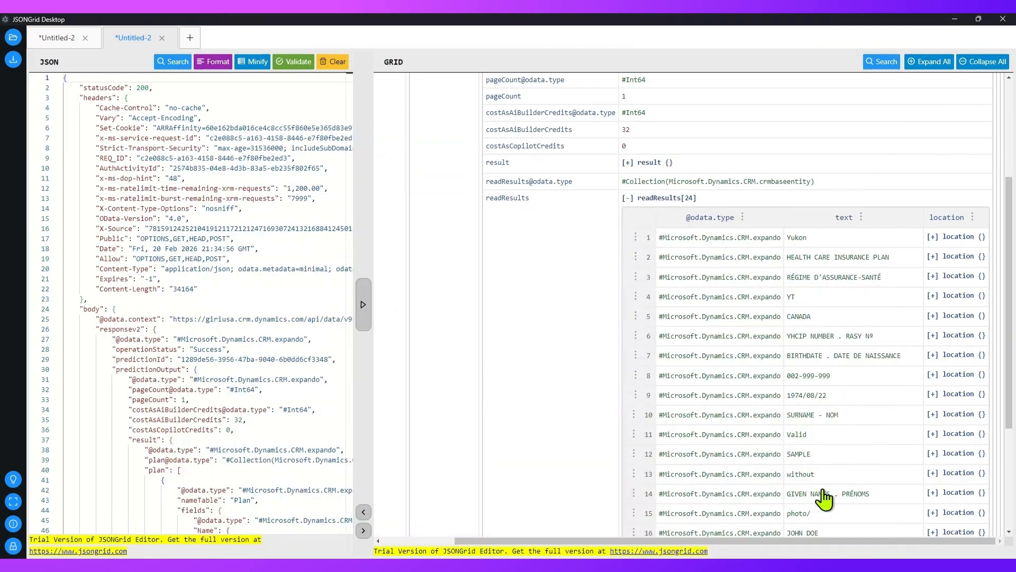
- Inspect the location, boundingBox and polygon of the GIVEN NAMES text line in readResults, collapsing its location when done
left_click(932, 493)
left_click_drag(891, 540, 995, 539)
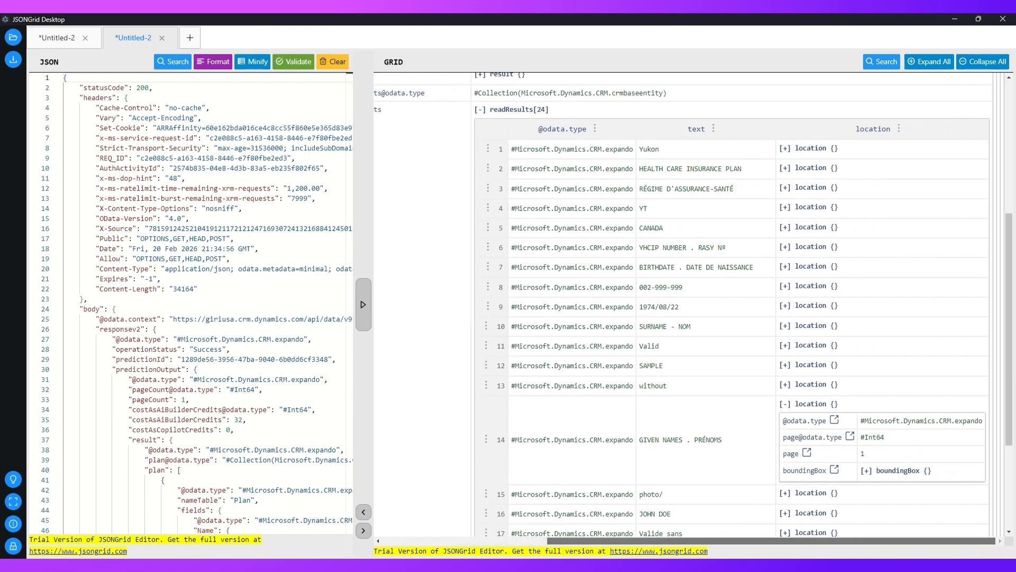
left_click(894, 471)
left_click_drag(925, 542, 964, 539)
scroll(894, 485, "down", 3)
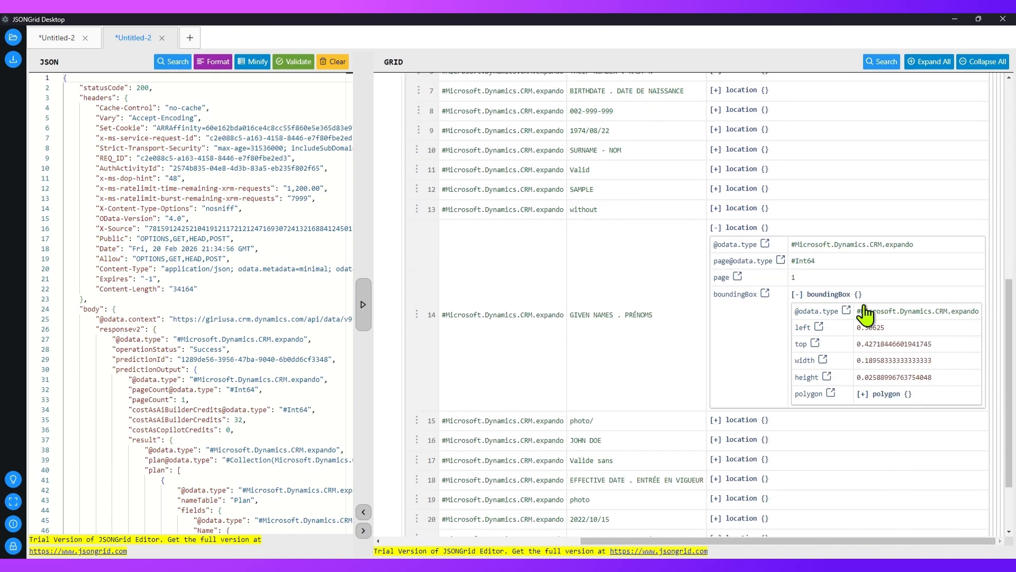
left_click(870, 395)
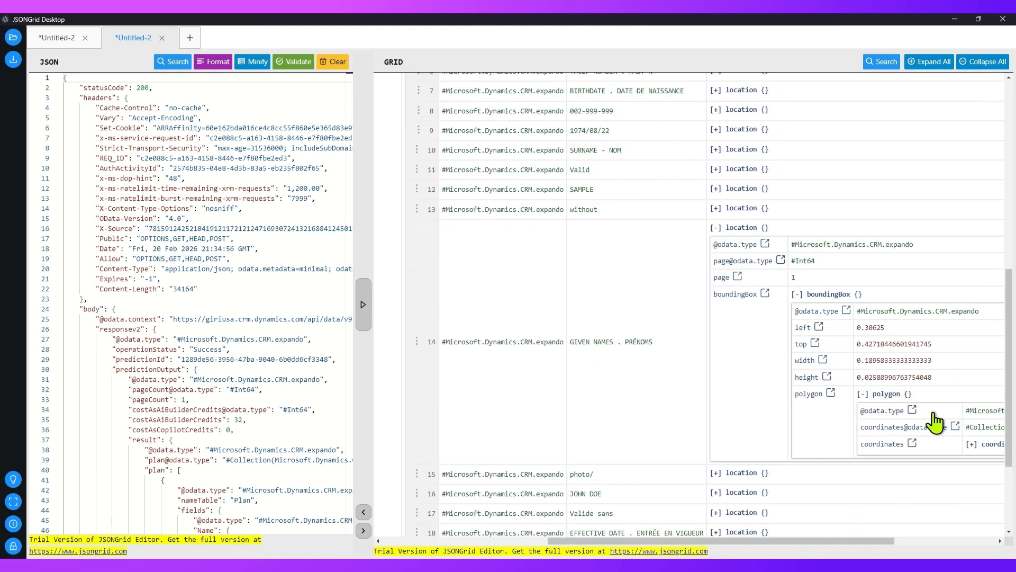
left_click(871, 394)
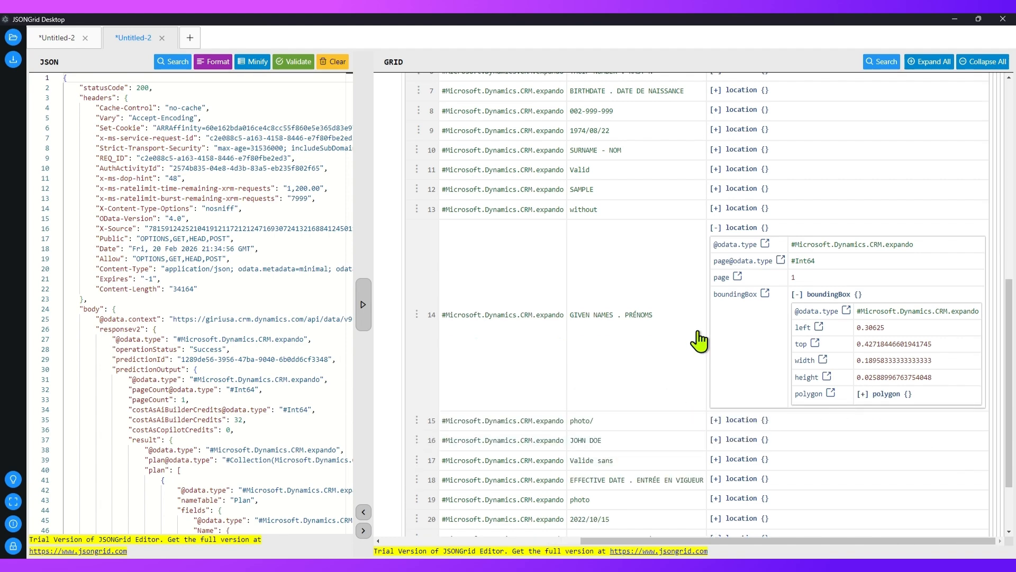
left_click(718, 229)
scroll(773, 371, "up", 5)
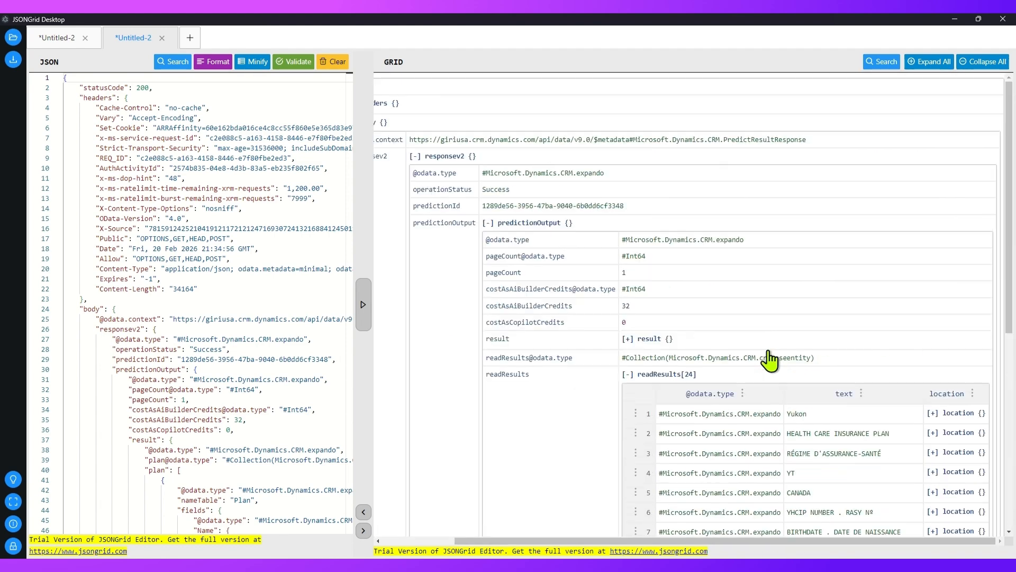
- Collapse readResults, expand result and examine the name tables listed under objects, collapsing that list when done
left_click(627, 374)
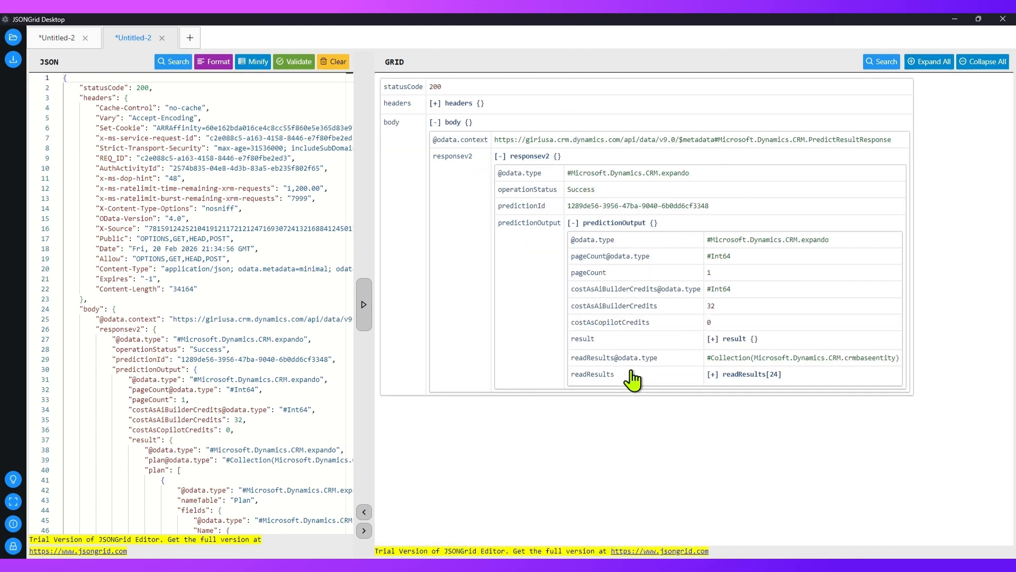
left_click(712, 338)
left_click_drag(707, 540, 763, 541)
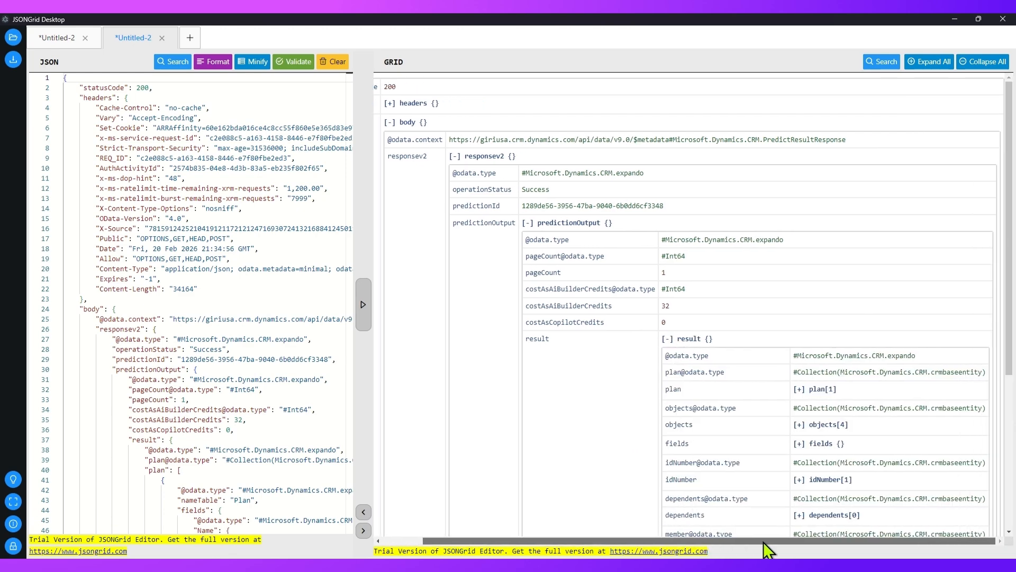
left_click(799, 423)
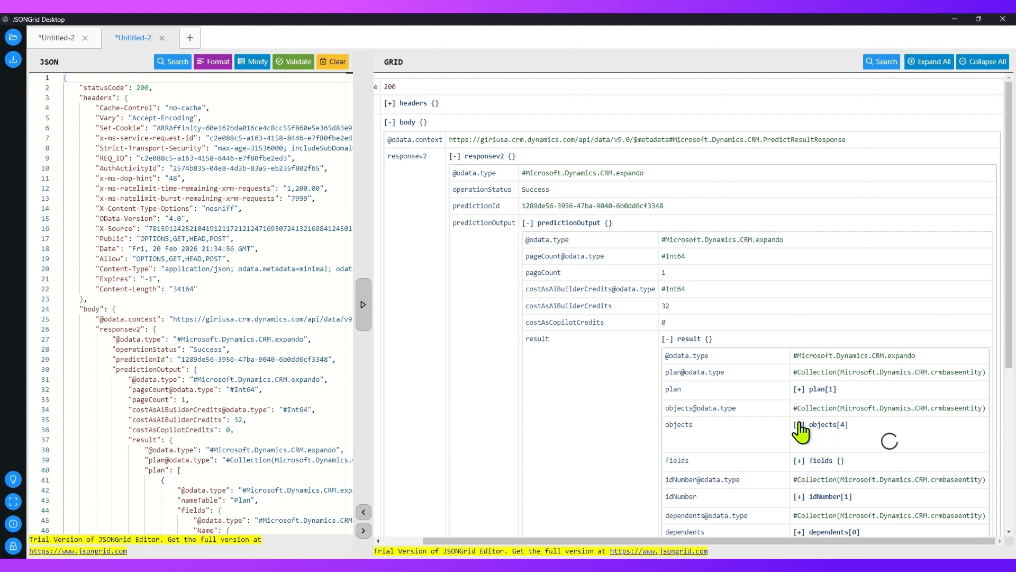
left_click_drag(856, 540, 940, 541)
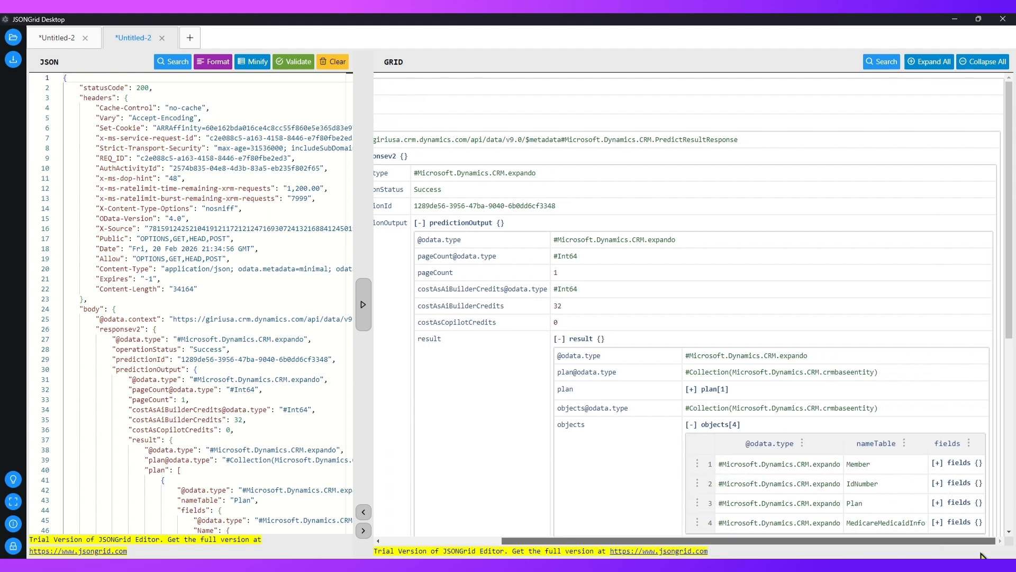
scroll(889, 497, "down", 2)
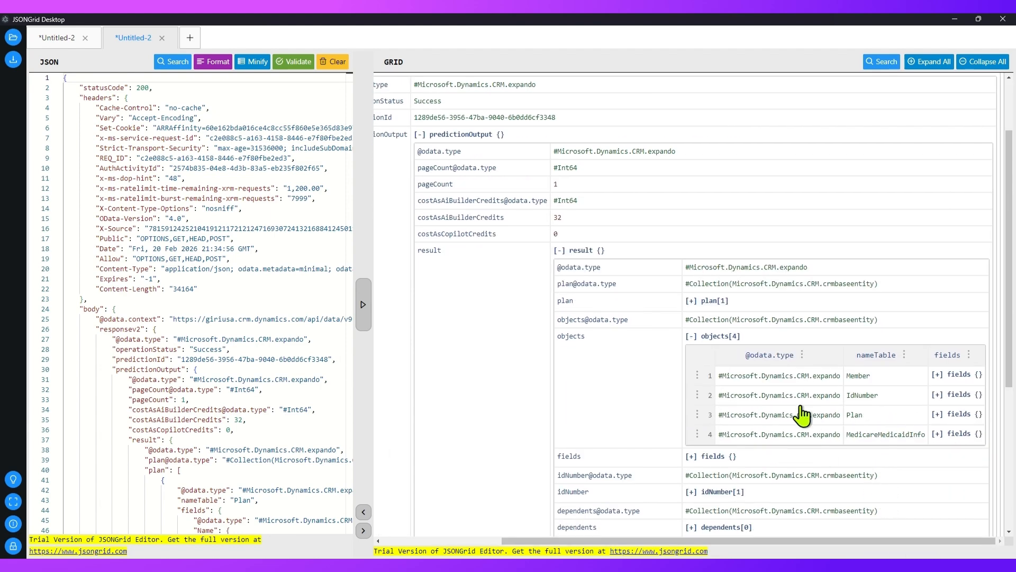
left_click(689, 337)
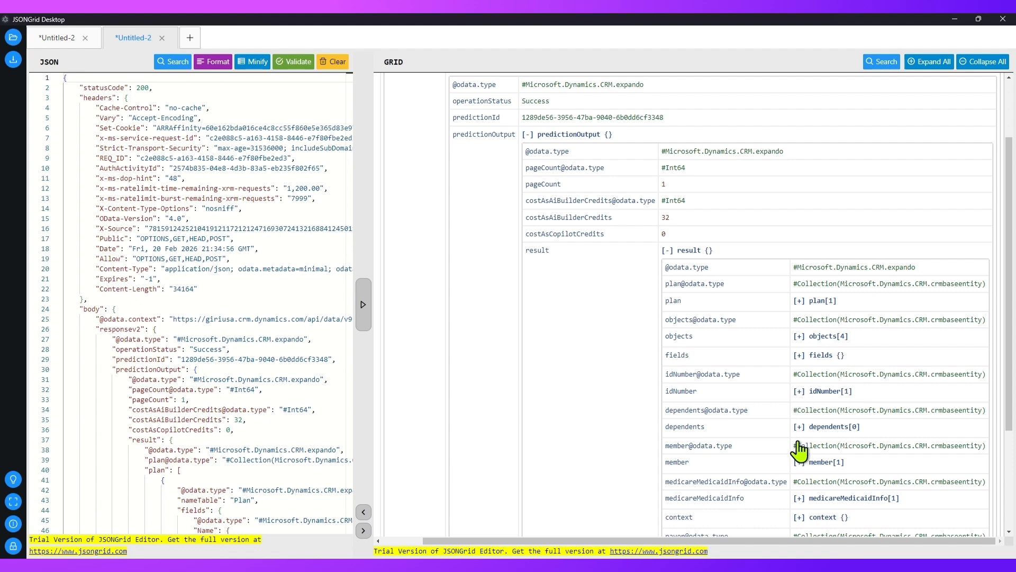
- Expand the member entry's fields and inspect the extracted Name value and confidence, collapsing Name when done
scroll(800, 392, "down", 2)
left_click(799, 374)
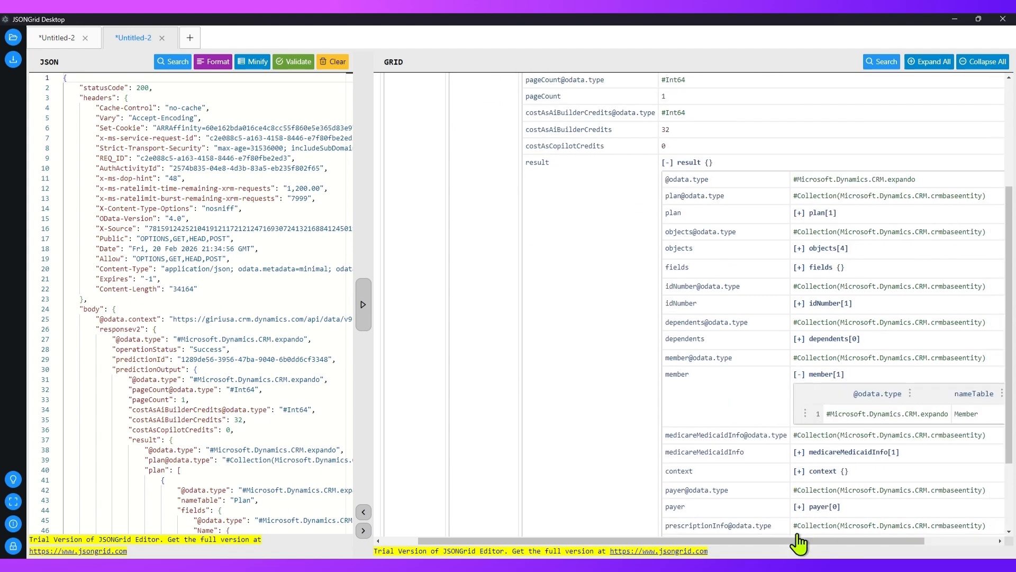
left_click_drag(806, 541, 1003, 539)
left_click(943, 415)
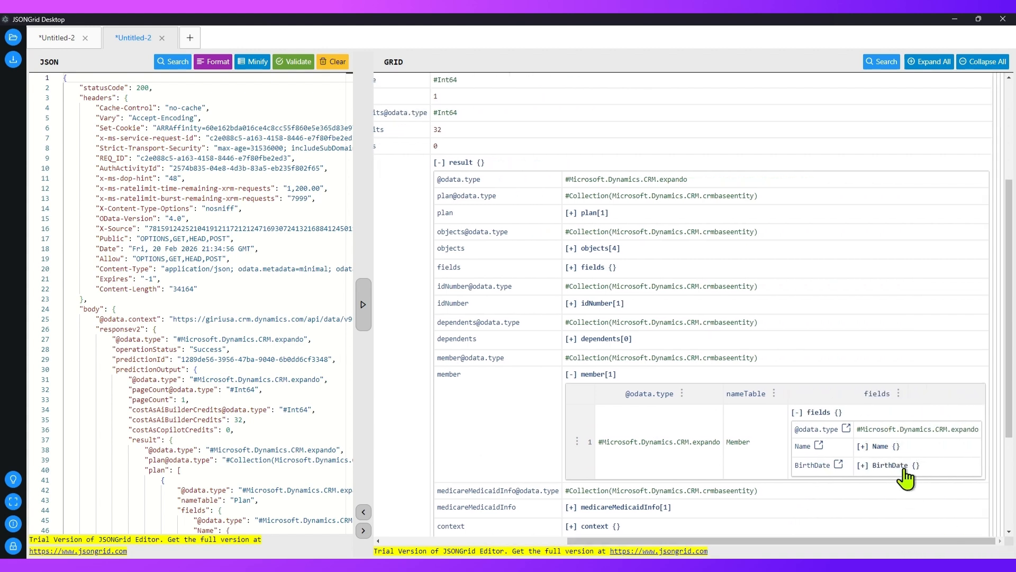
left_click(862, 446)
left_click_drag(919, 541, 980, 546)
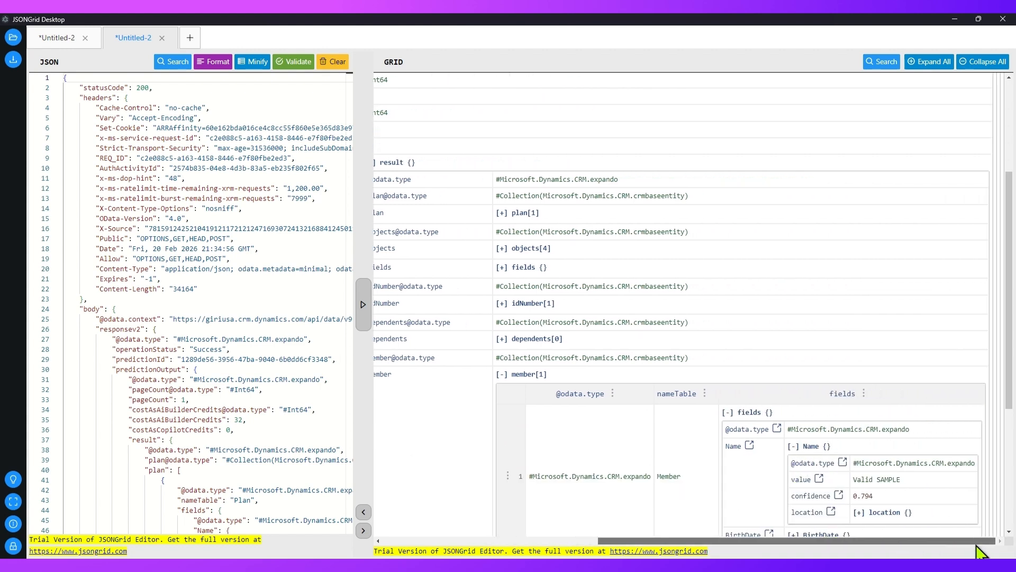
left_click(796, 447)
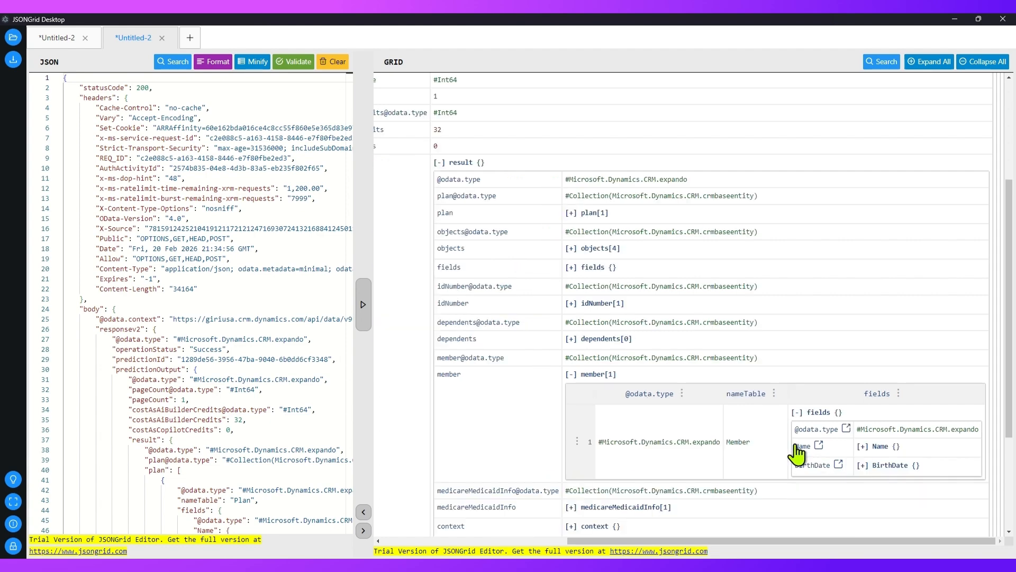
- Inspect the member's BirthDate field, compare it with the yukon.png card and collapse the member fields
left_click(860, 465)
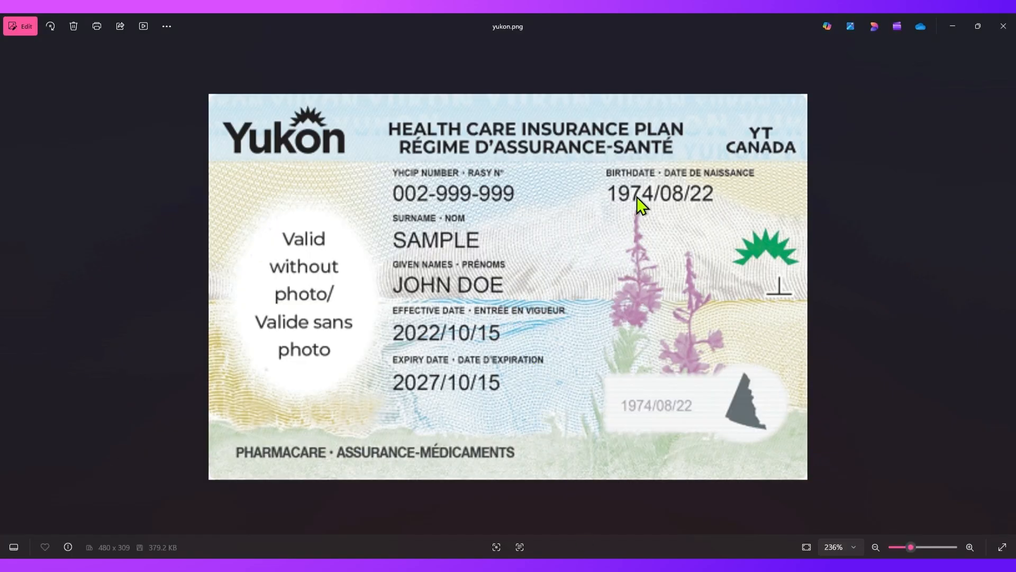
left_click(953, 26)
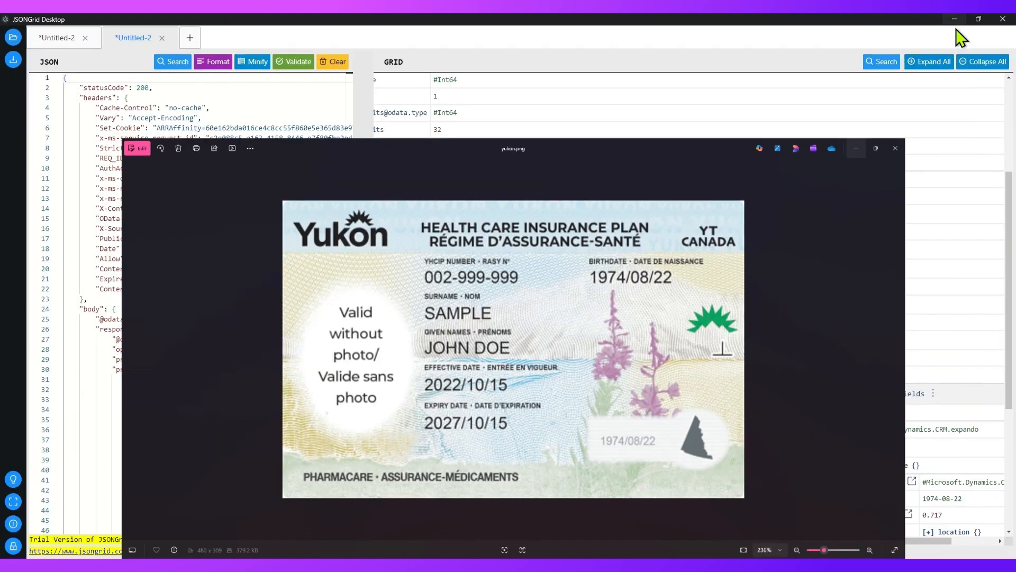
left_click(797, 413)
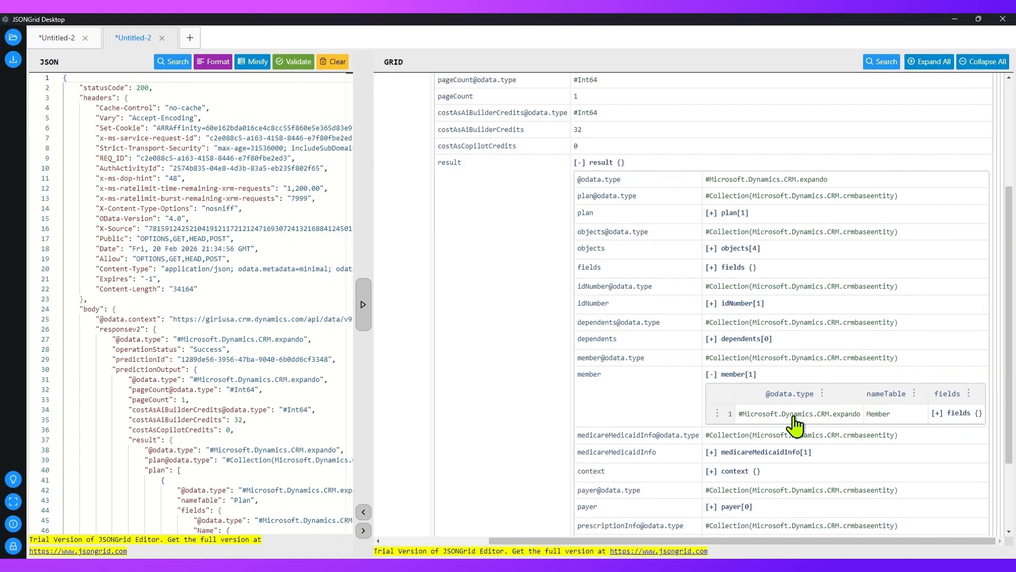
- Expand objects again, review its name tables and the remaining result collections, and compare them with the yukon.png card
scroll(769, 450, "down", 3)
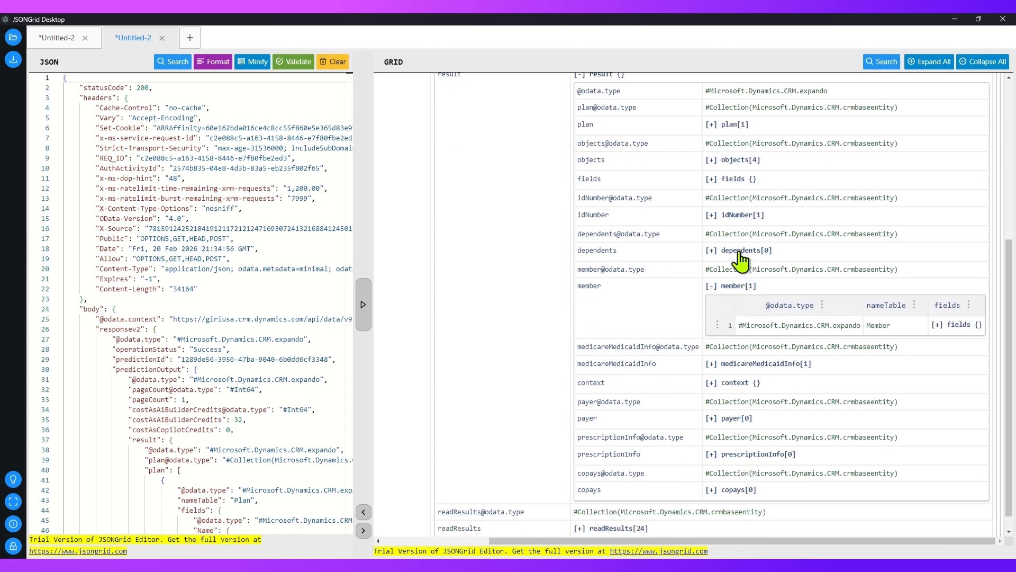
scroll(743, 260, "up", 3)
left_click(711, 337)
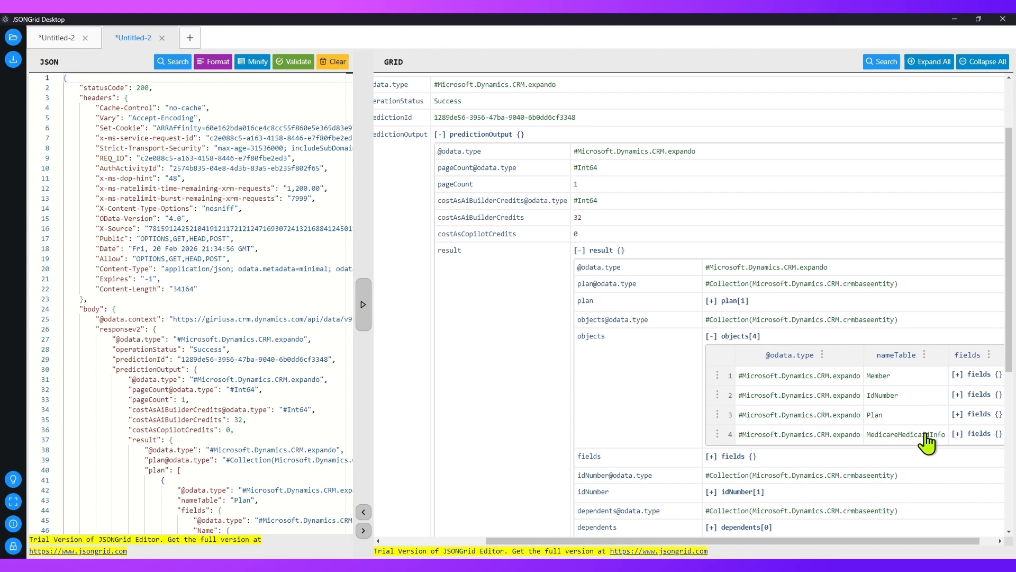
scroll(716, 366, "down", 5)
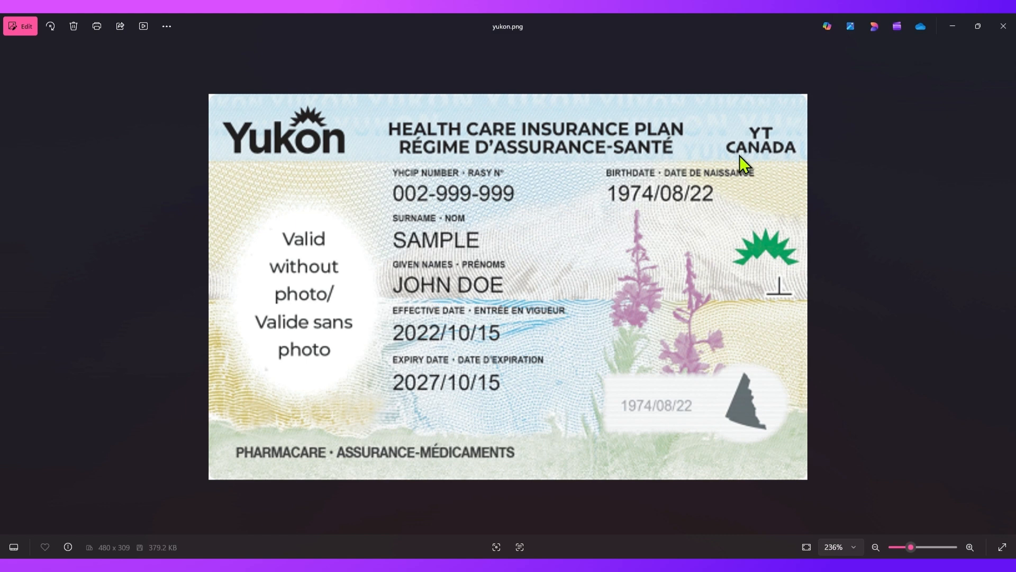
left_click(953, 26)
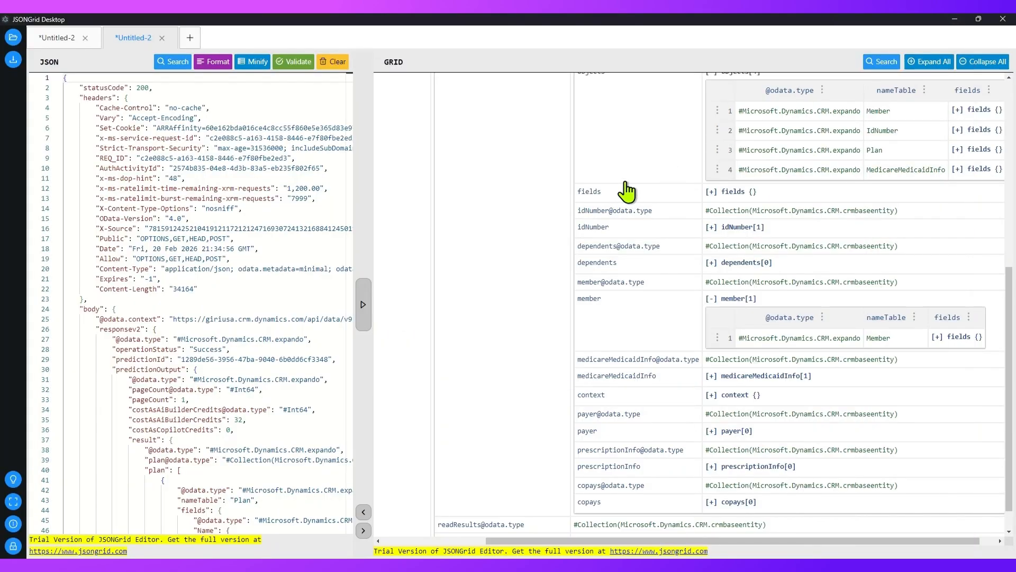